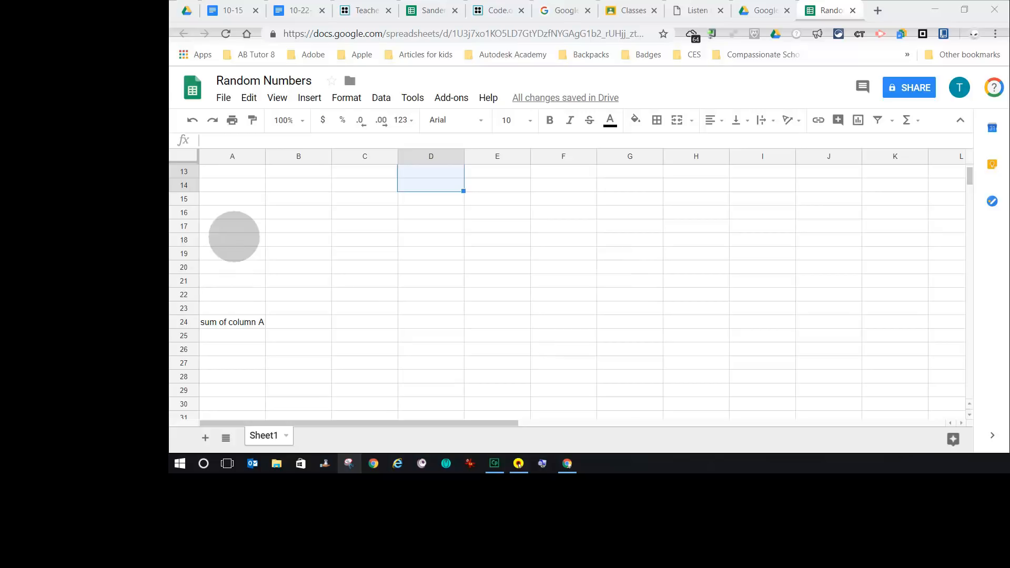
- Close the Google Drive browser tab next to the Random Numbers spreadsheet
scroll(238, 234, "up", 4)
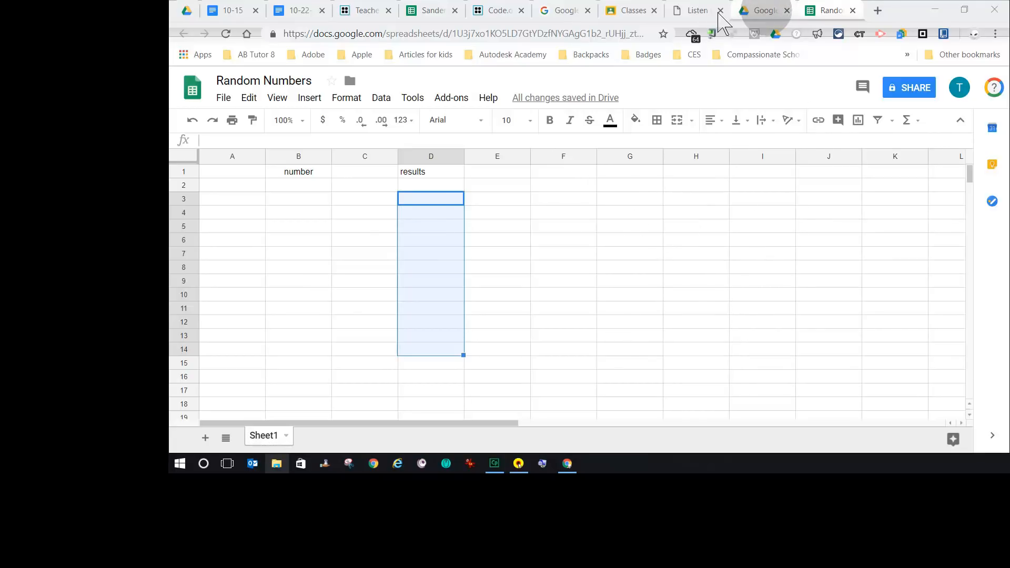
left_click(763, 11)
left_click(786, 10)
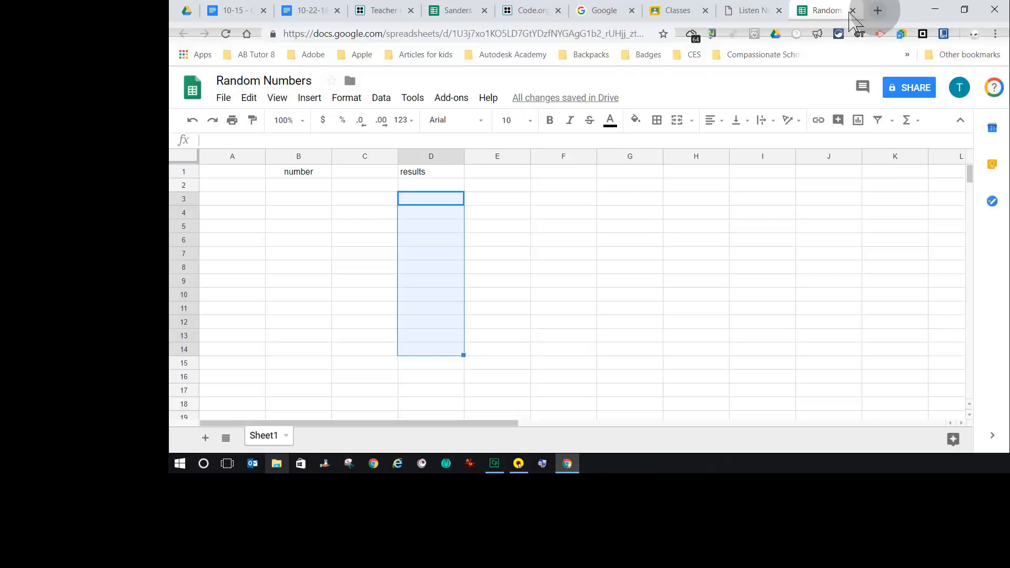
- Open a new browser tab and search Google for RANDOM number generator
left_click(877, 10)
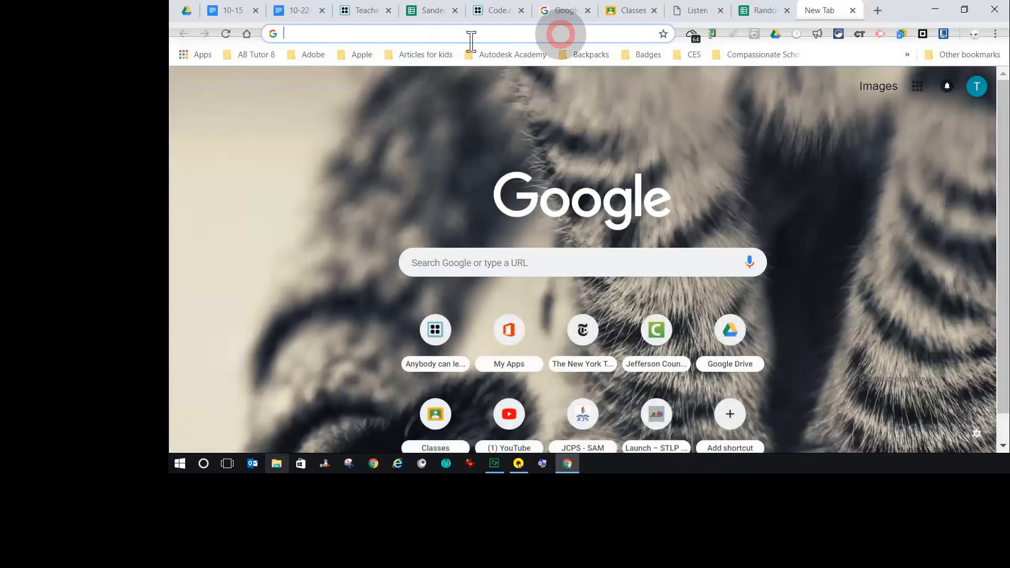
type("R")
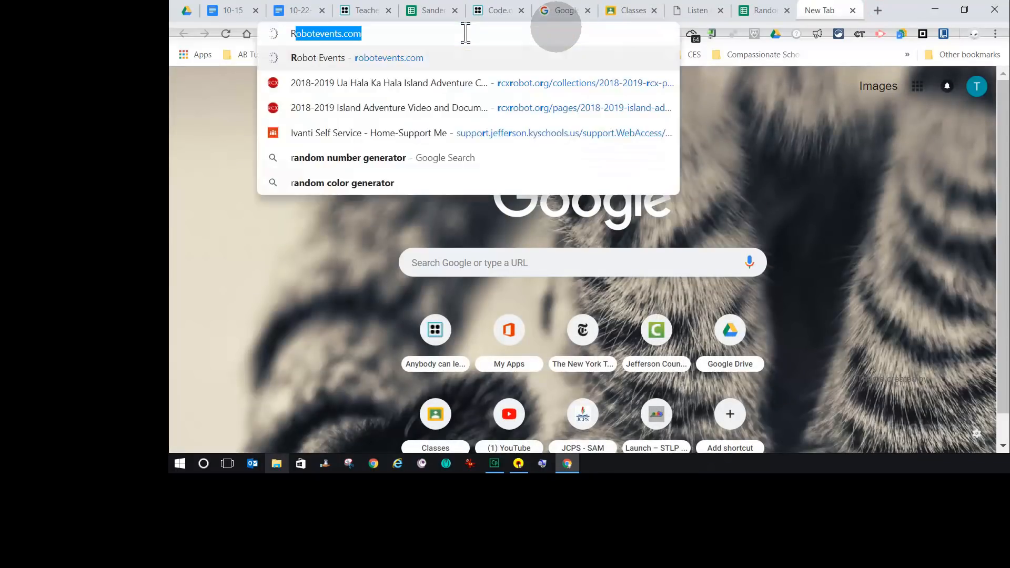
type("ANDOM")
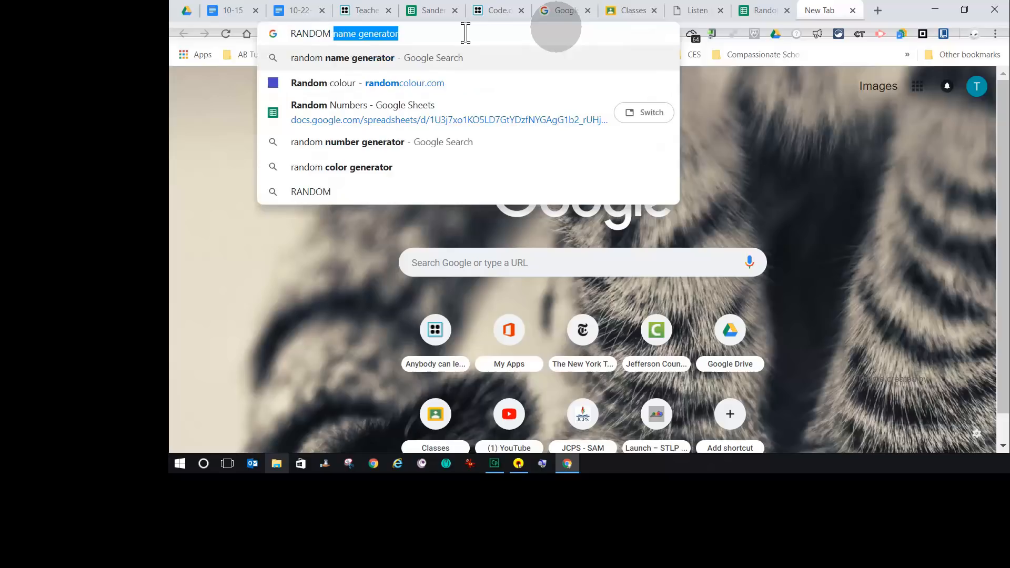
type(" number")
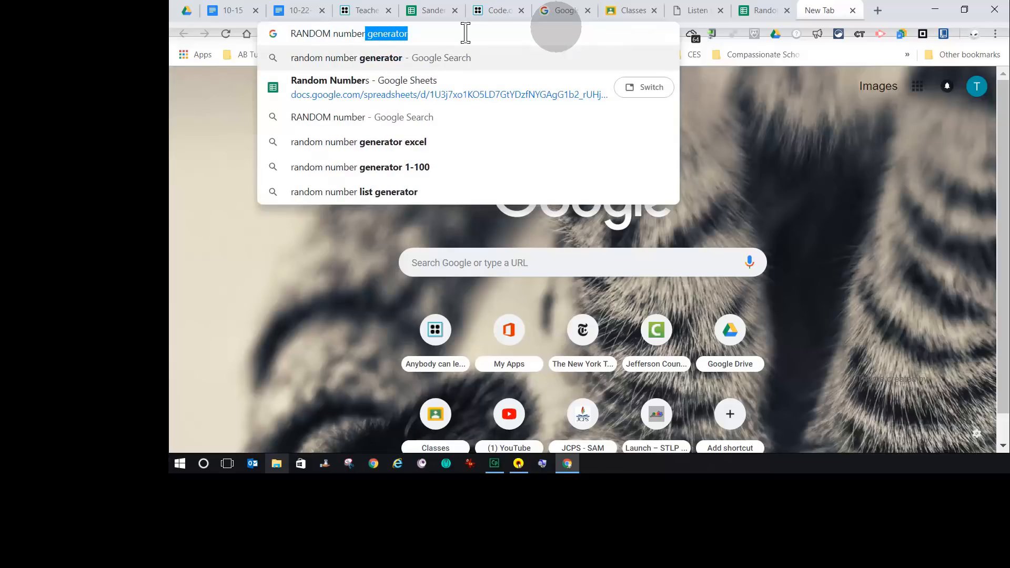
type(" g")
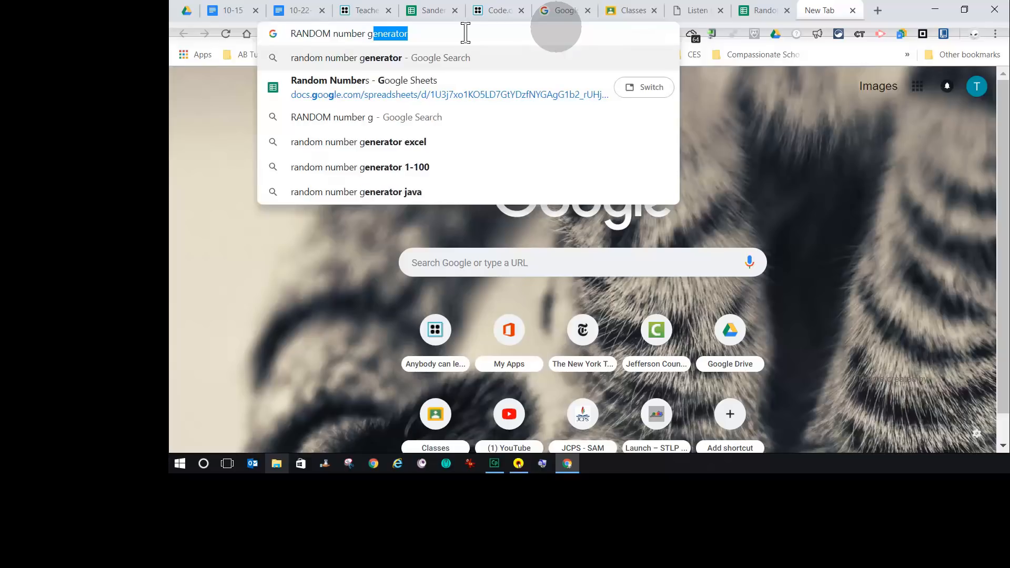
type("enerator")
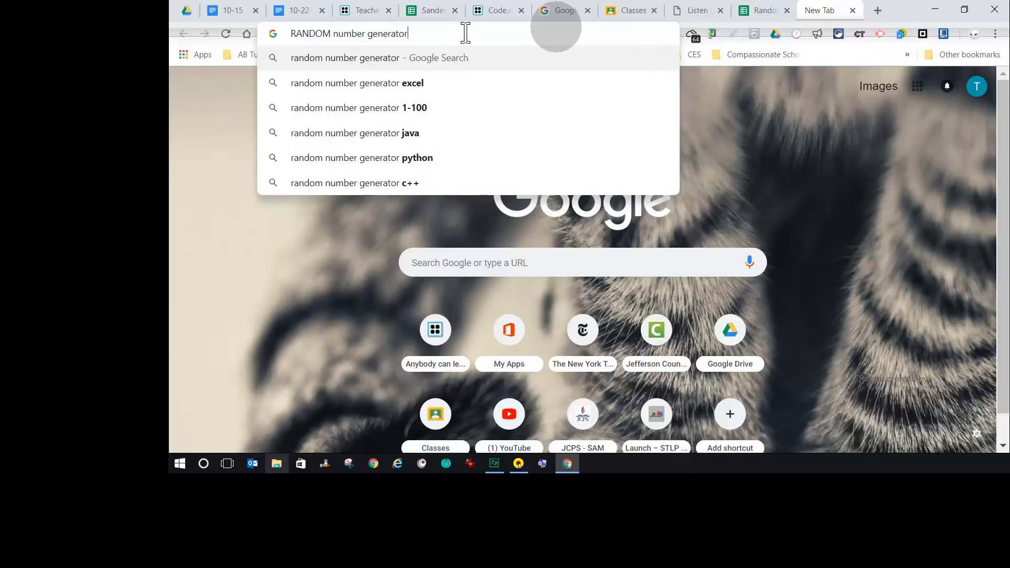
key("Return")
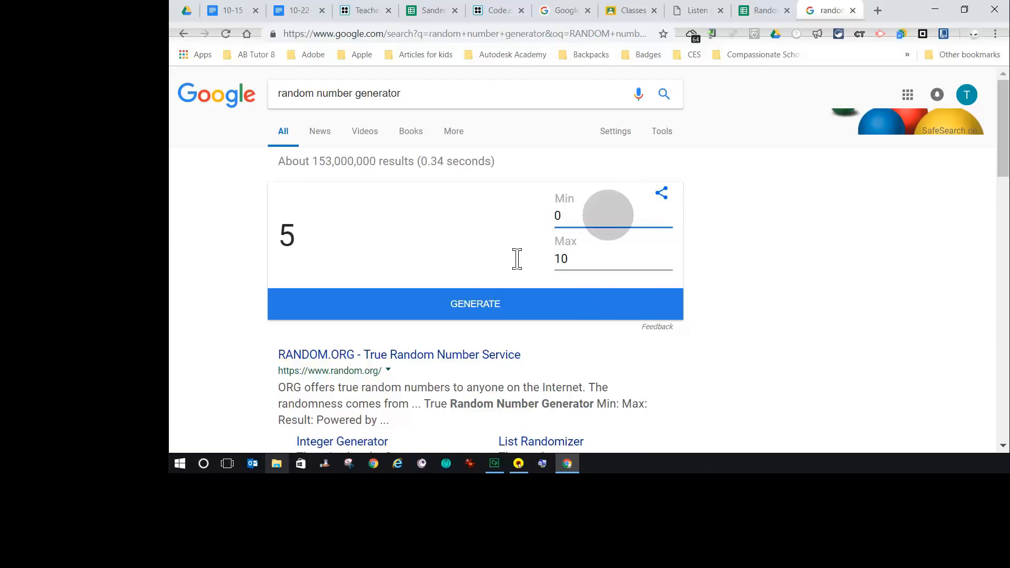
- Set the random number generator's minimum to 1 and maximum to 5
double_click(557, 214)
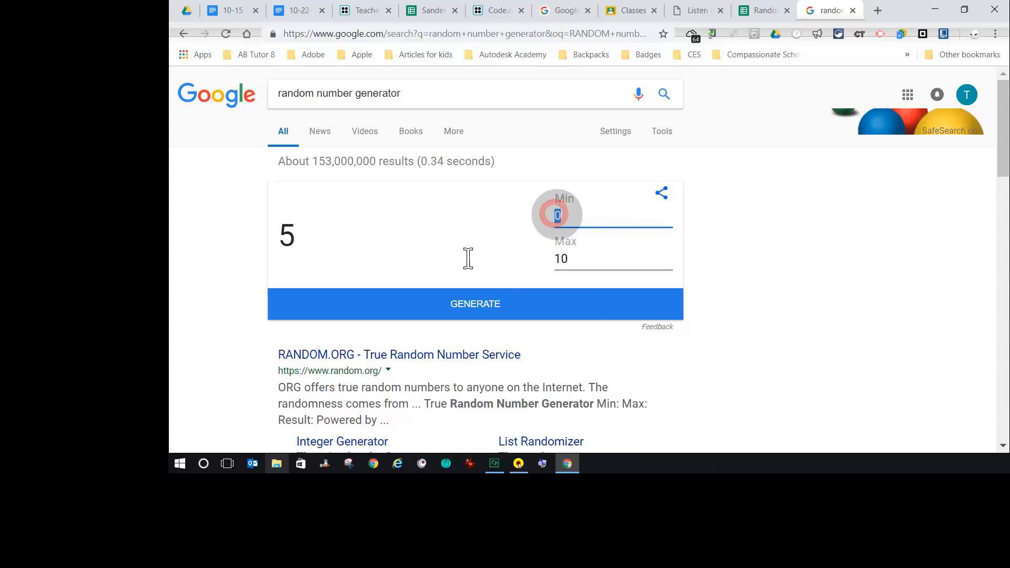
type("1")
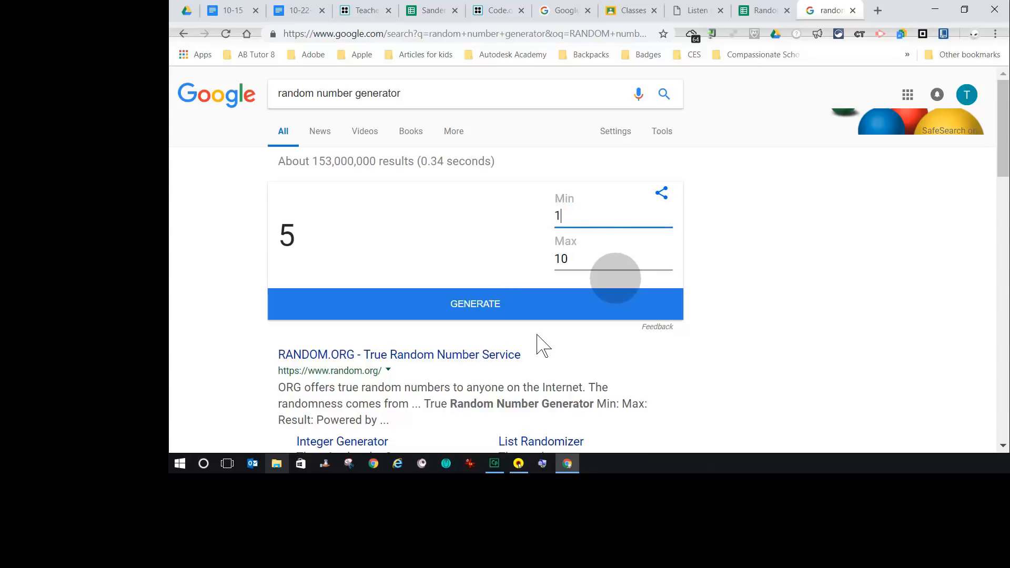
left_click_drag(572, 259, 558, 260)
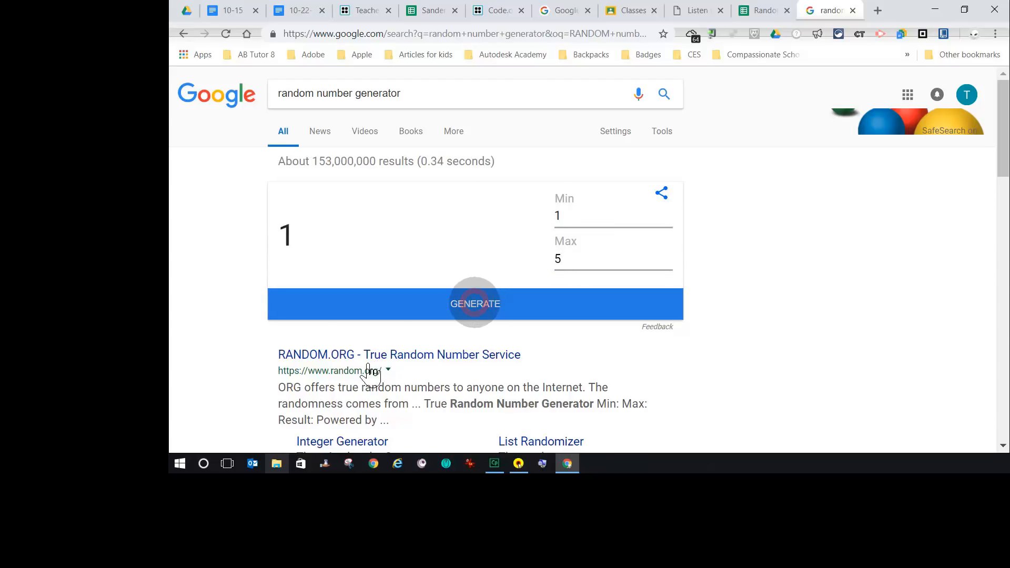
- Enter the generated numbers 1 and 5 in cells B2 and B3, generating a new number between entries
left_click(736, 11)
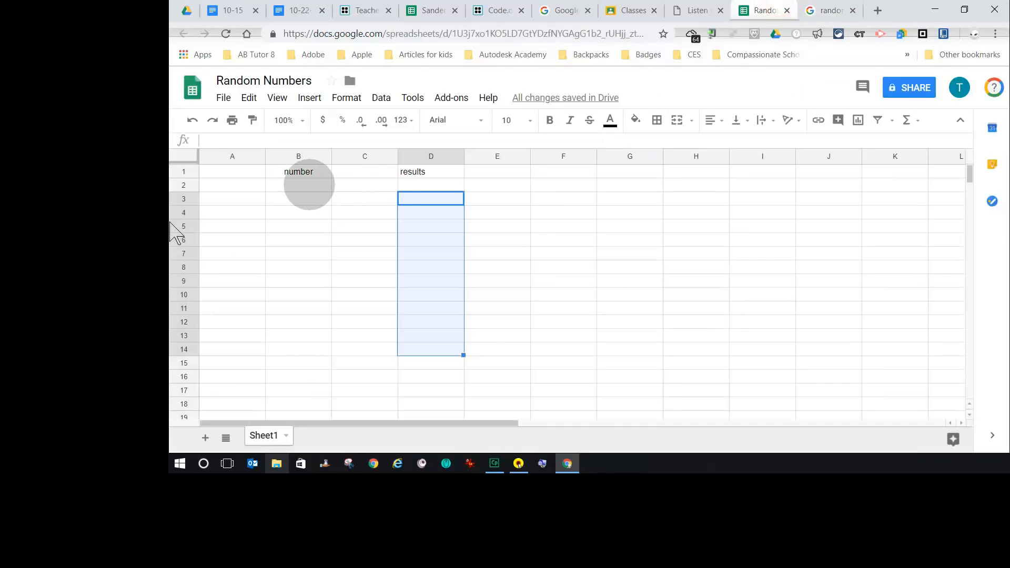
left_click(309, 184)
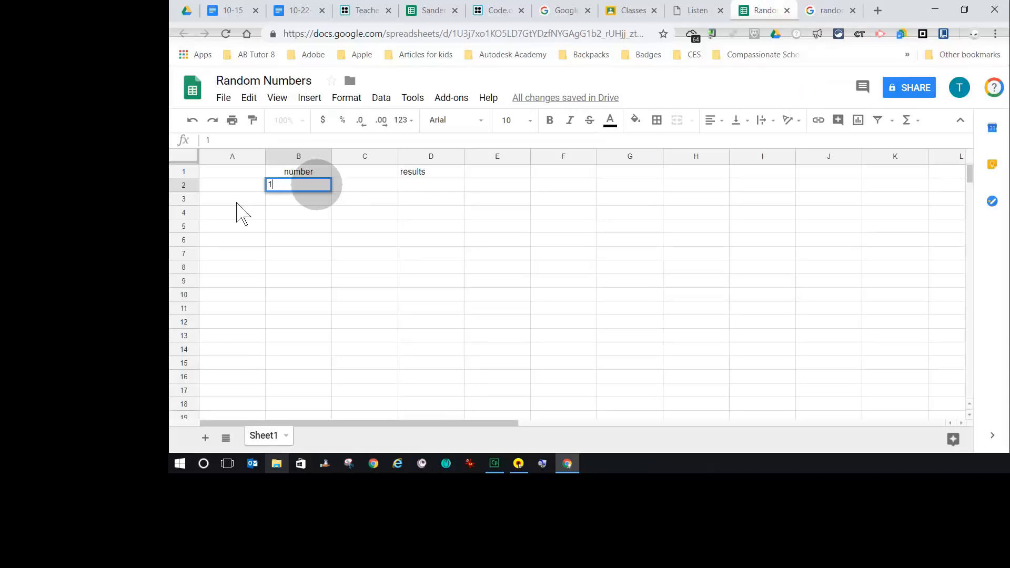
left_click(823, 11)
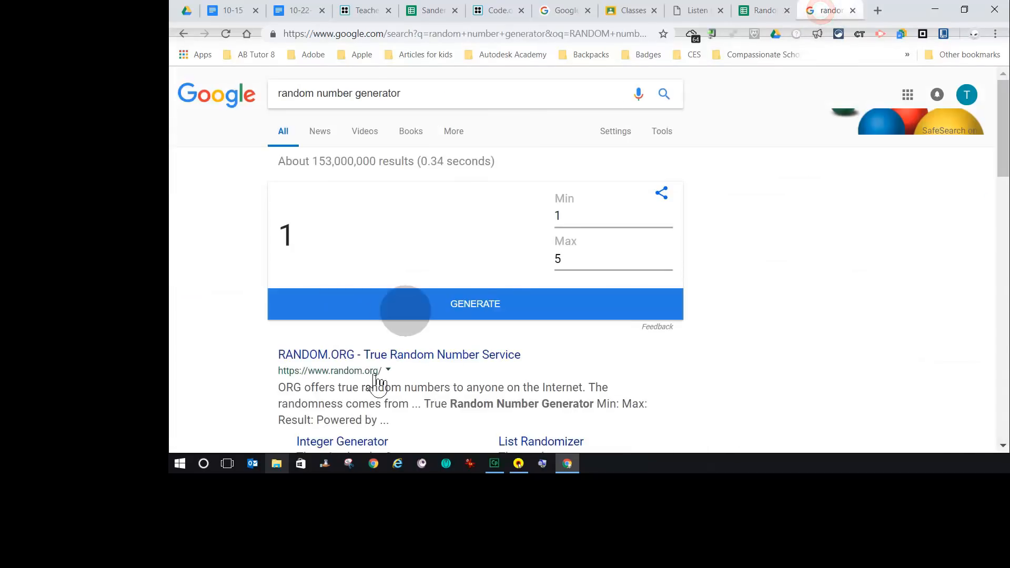
left_click(484, 304)
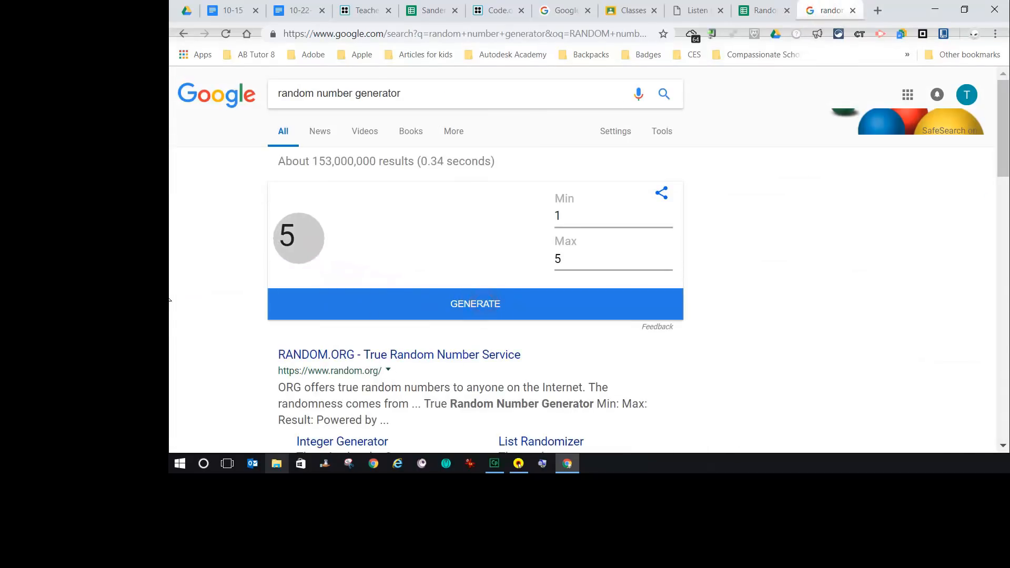
left_click(760, 10)
left_click(290, 198)
type("5")
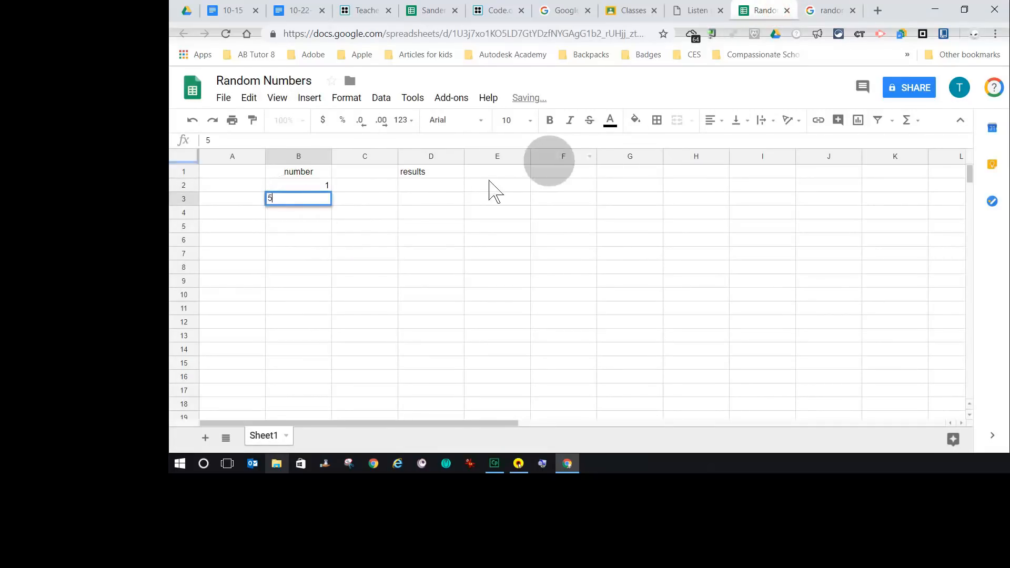
- Generate another random number and enter 1 in cell B4 of the number column
left_click(825, 11)
left_click(462, 301)
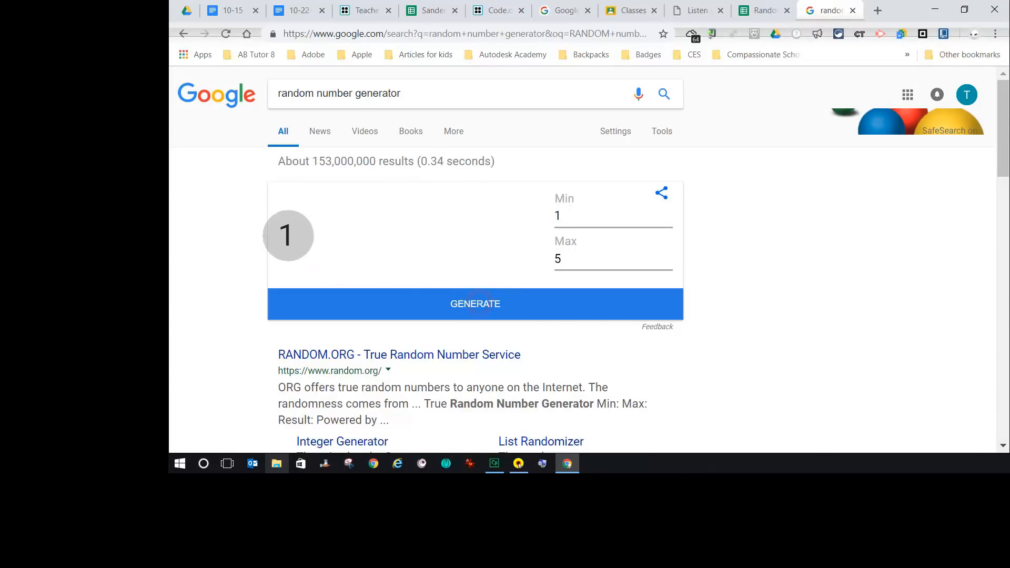
left_click(757, 12)
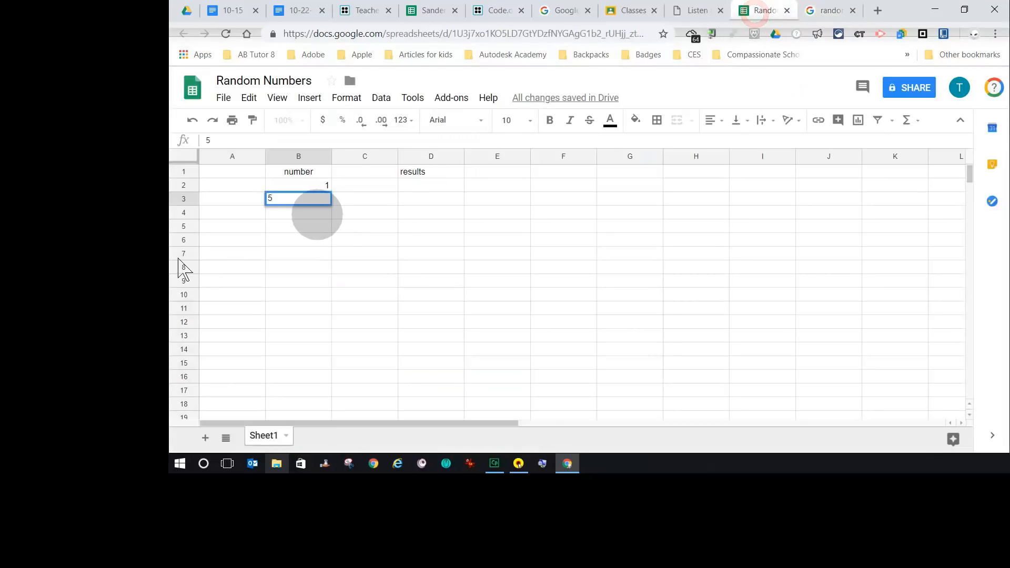
key("Return")
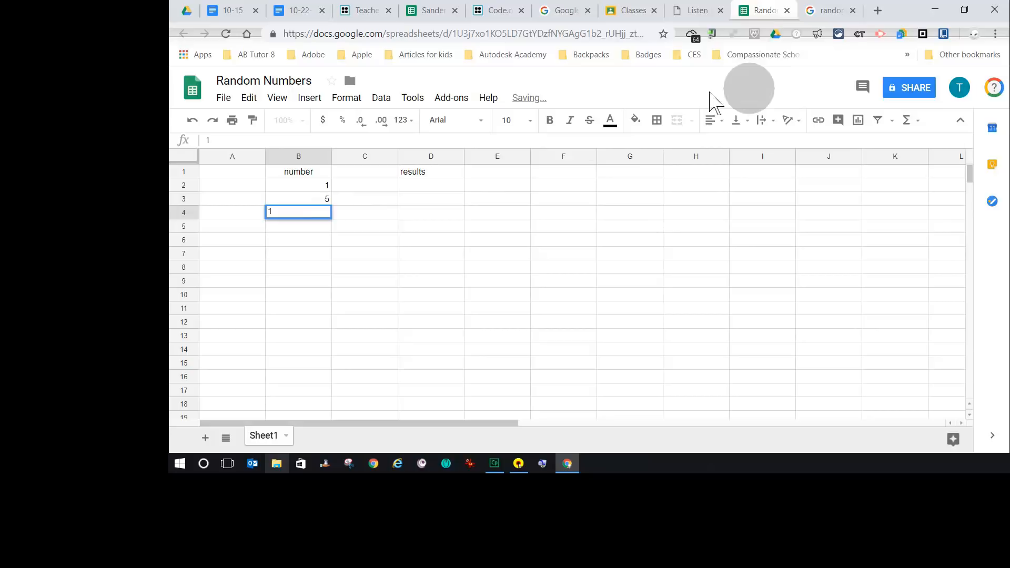
left_click(832, 10)
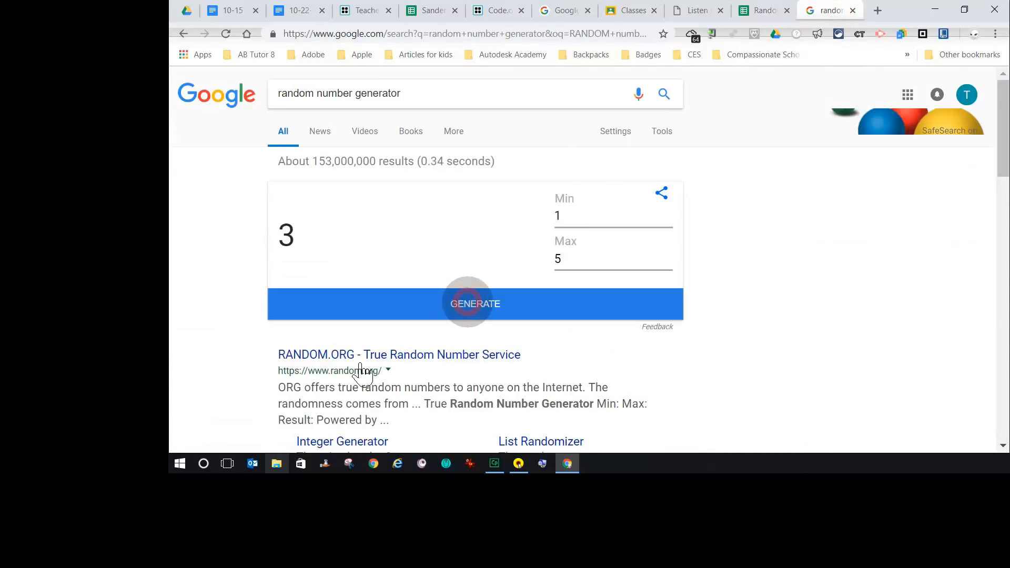
left_click(467, 303)
left_click(762, 15)
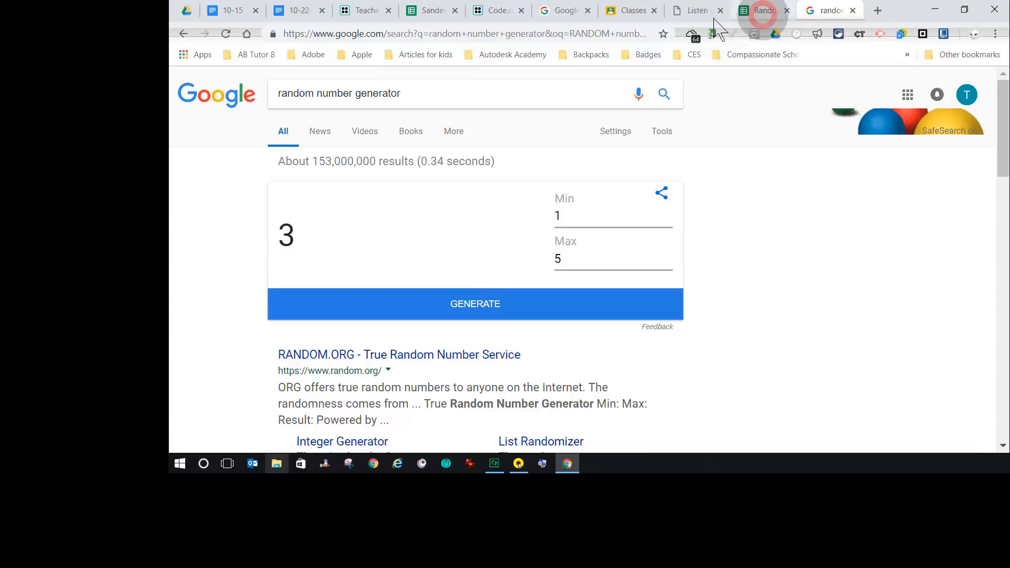
type("1")
left_click(303, 225)
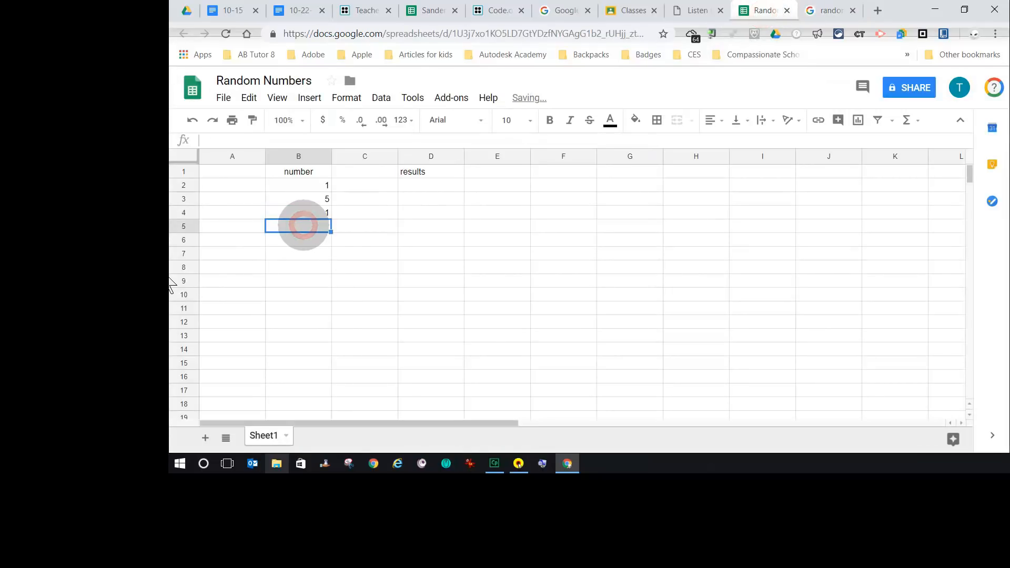
- Enter 3 and 1 in cells B5 and B6, generating a new random number for each
left_click(826, 10)
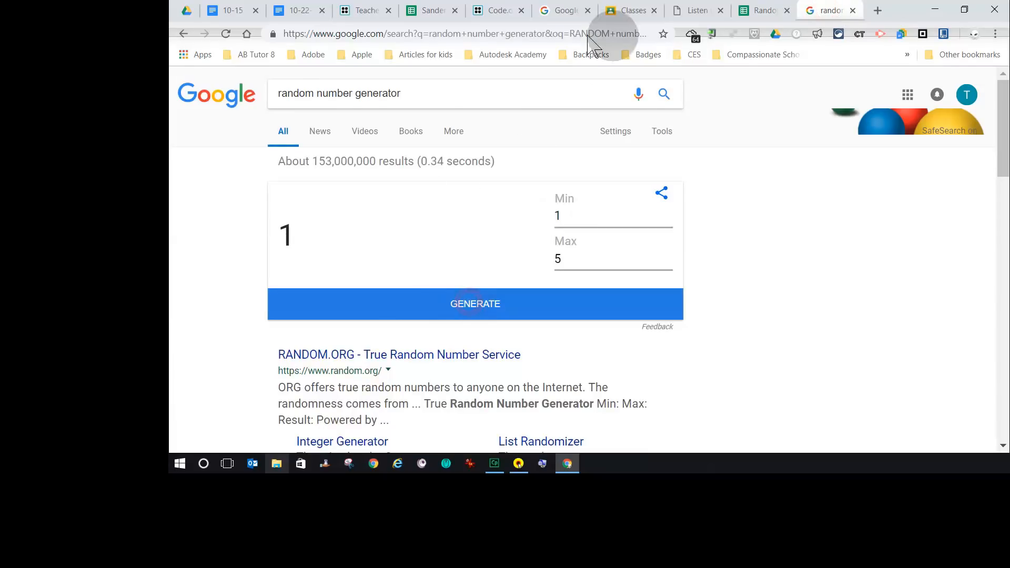
left_click(765, 12)
type("3")
left_click(318, 239)
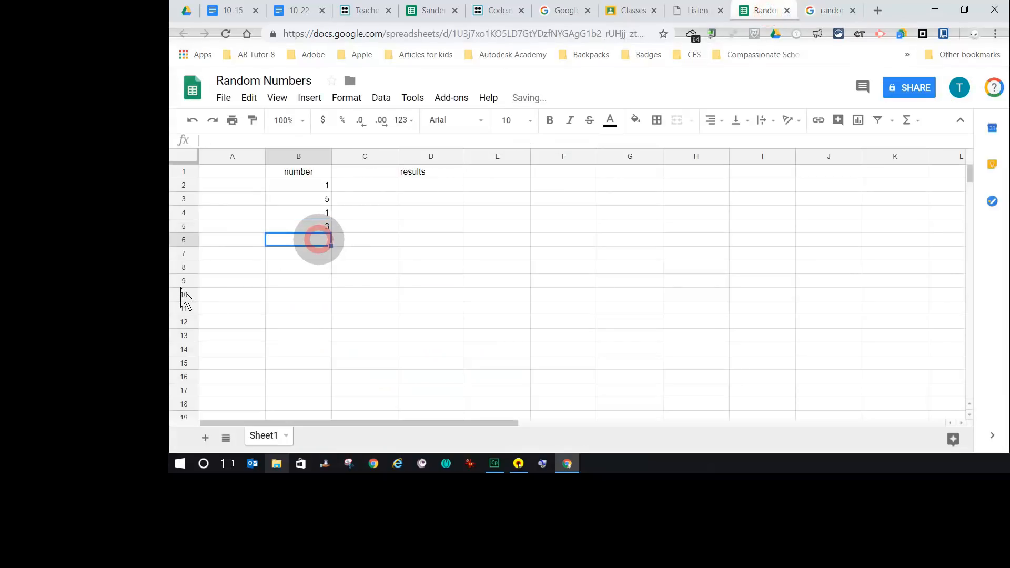
left_click(831, 11)
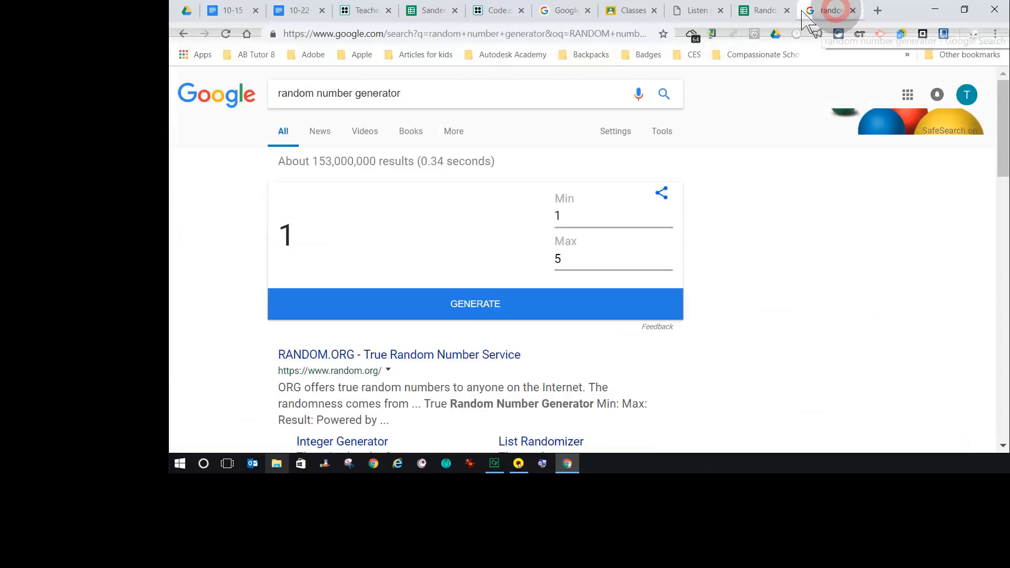
left_click(472, 302)
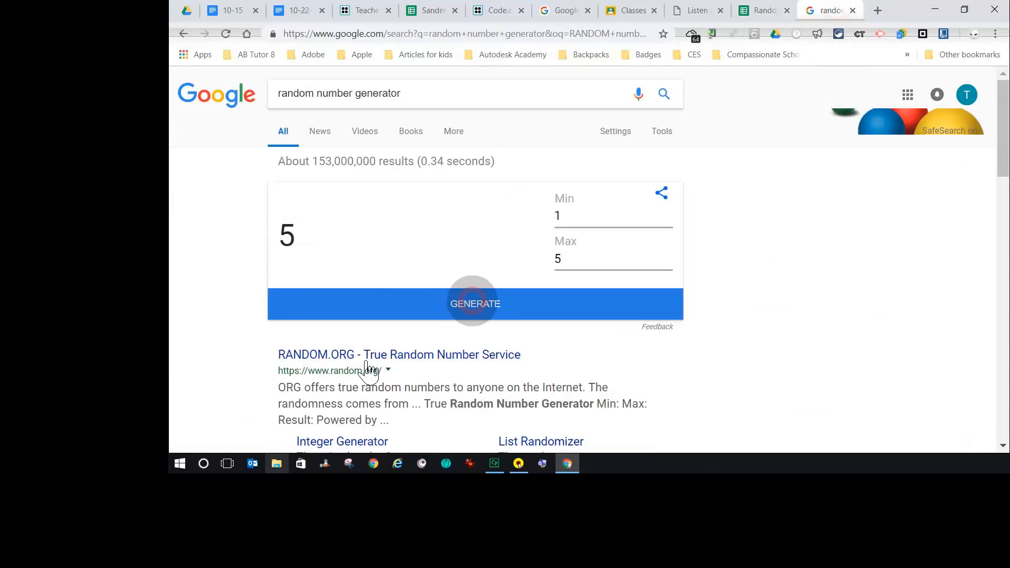
left_click(763, 10)
type("1")
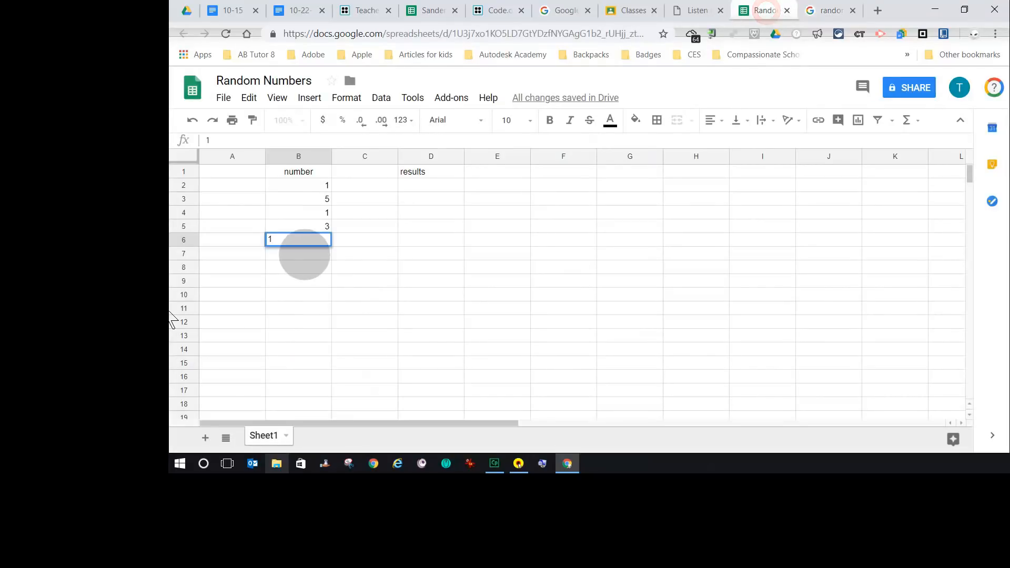
left_click(304, 254)
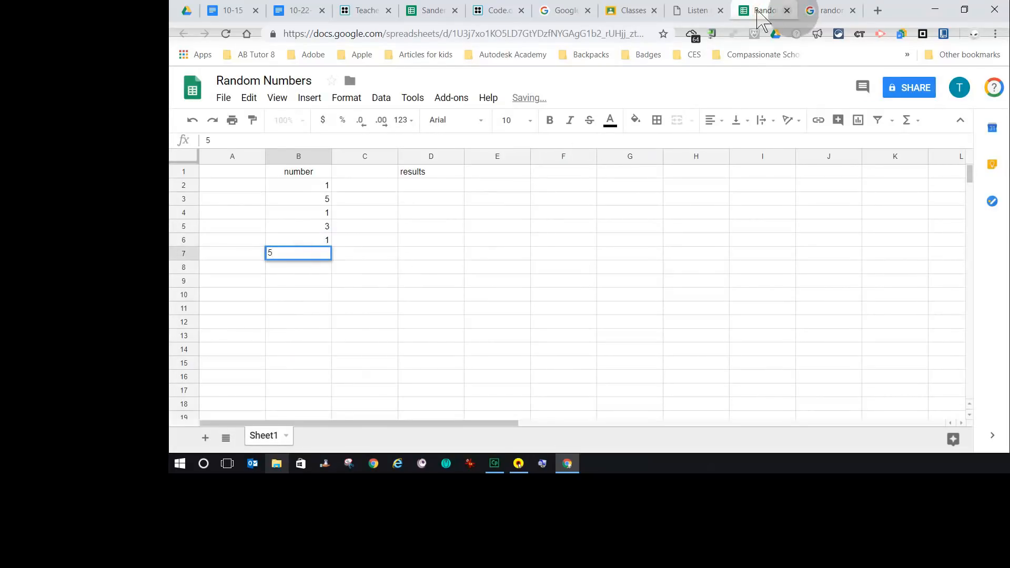
- Enter 5, 1 and 2 in cells B7 to B9, generating a new random number for each
left_click(826, 10)
left_click(457, 304)
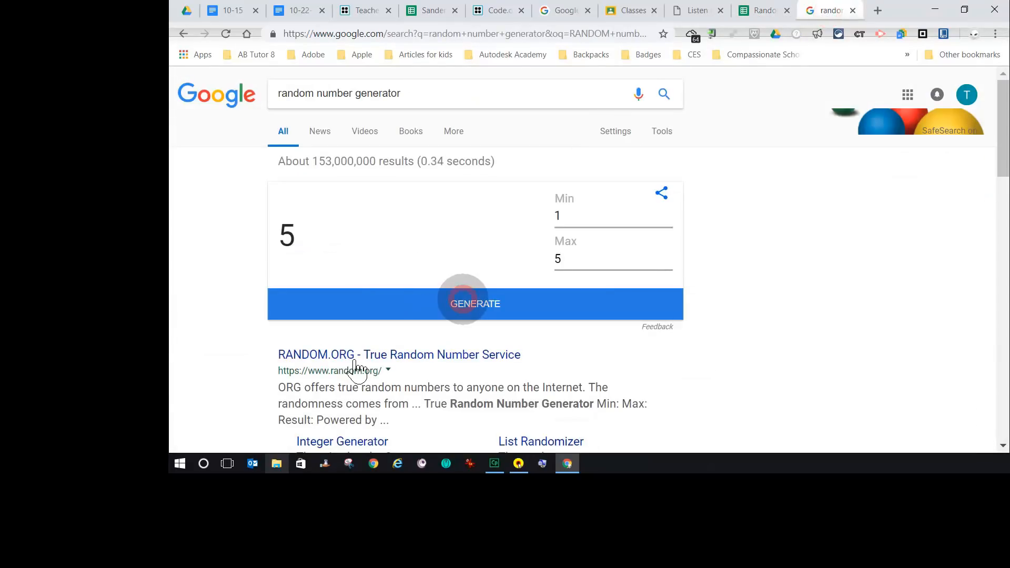
left_click(765, 11)
type("5")
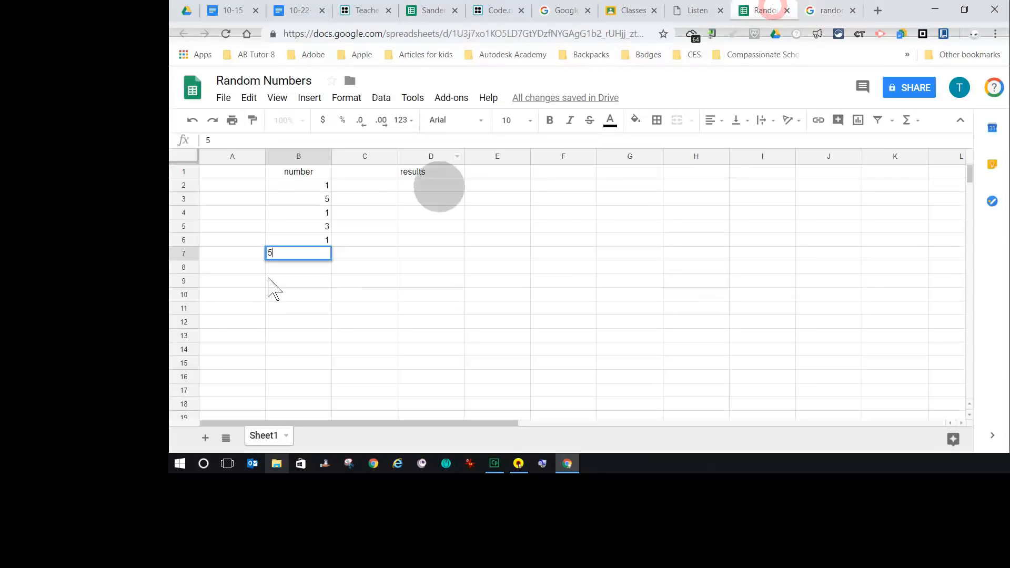
left_click(294, 267)
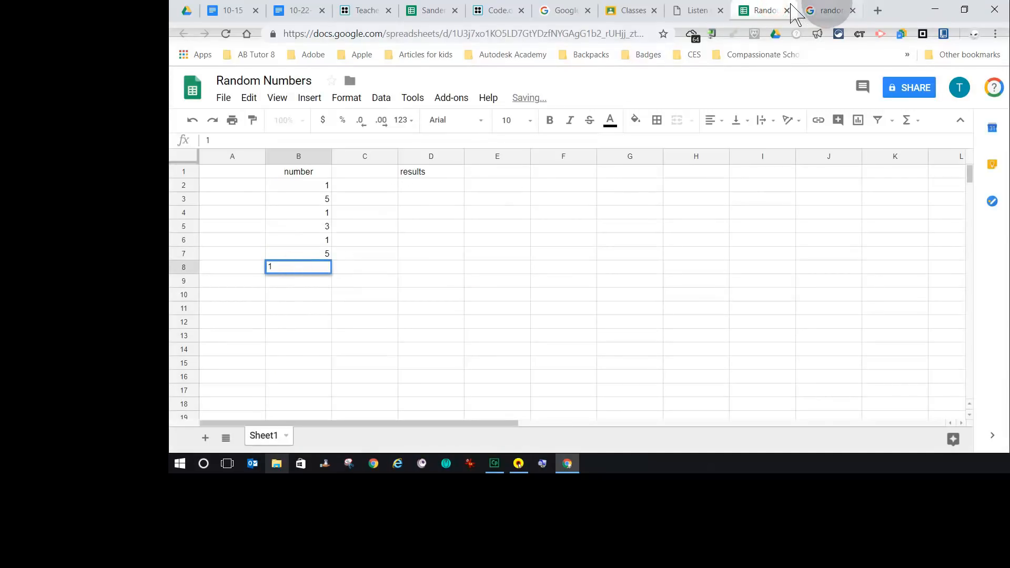
left_click(828, 10)
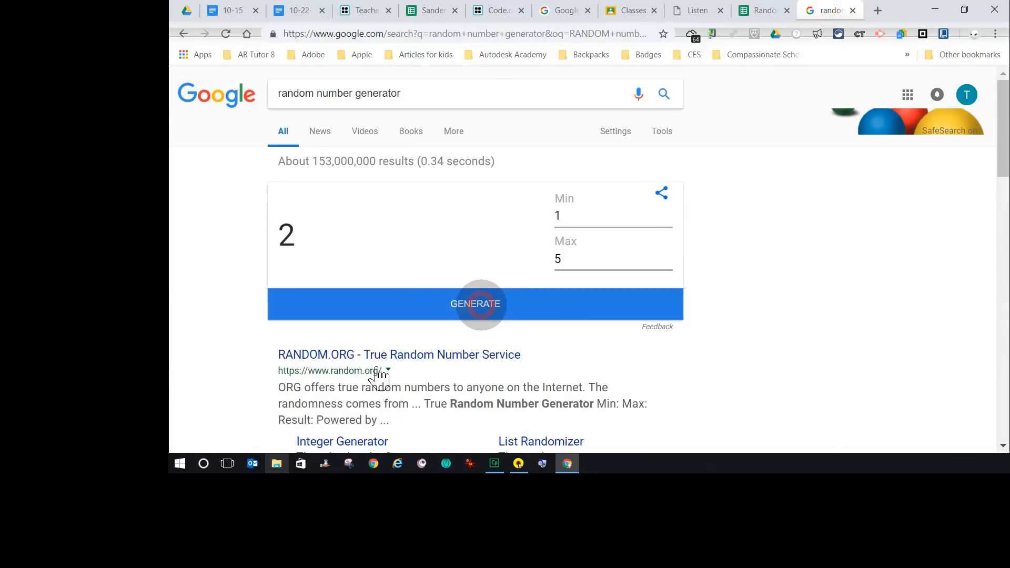
left_click(769, 10)
left_click(307, 279)
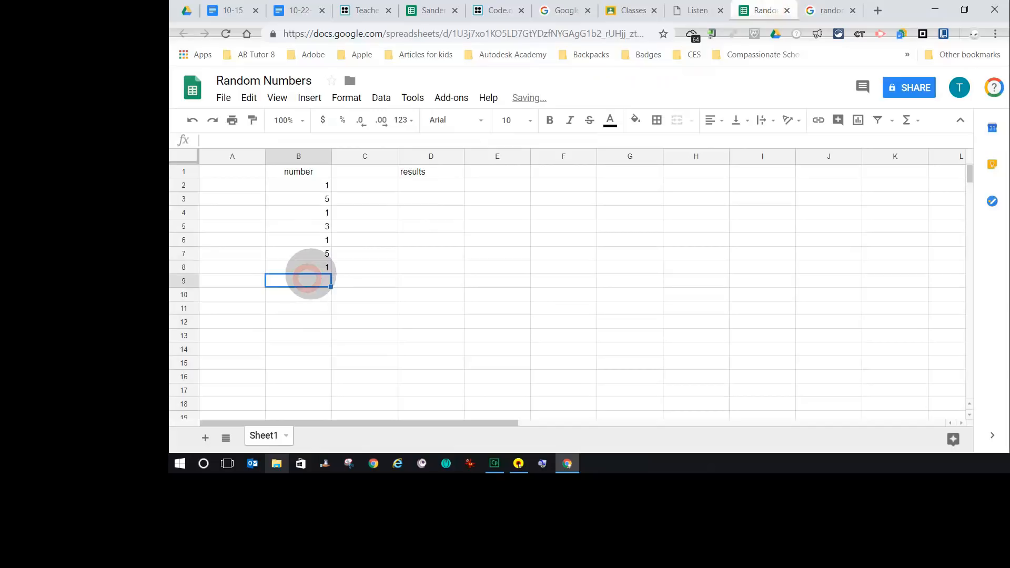
type("2")
left_click(829, 11)
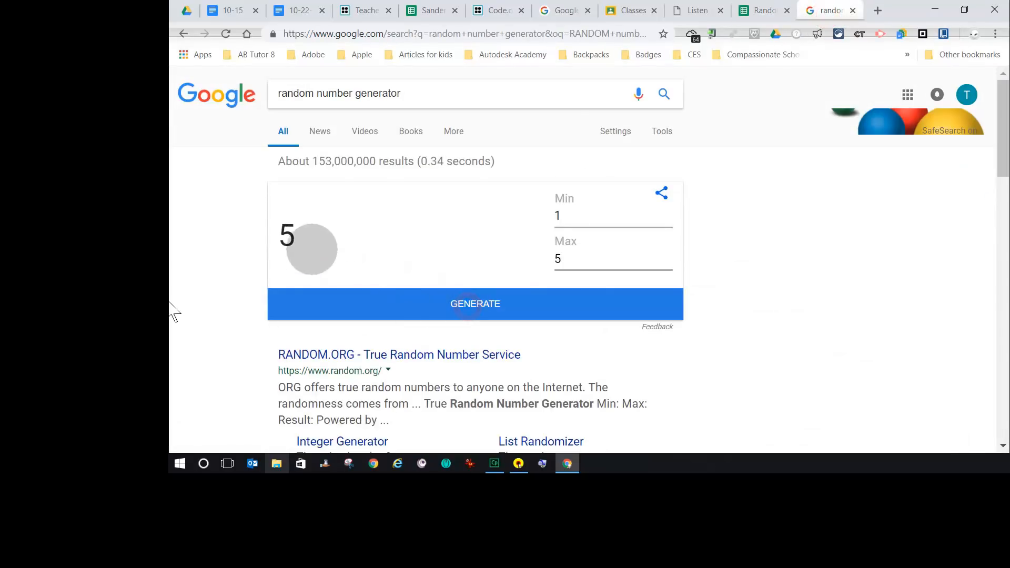
- Enter 5 and 1 in cells B10 and B11 of the number column, generating a new random number between entries
left_click(762, 12)
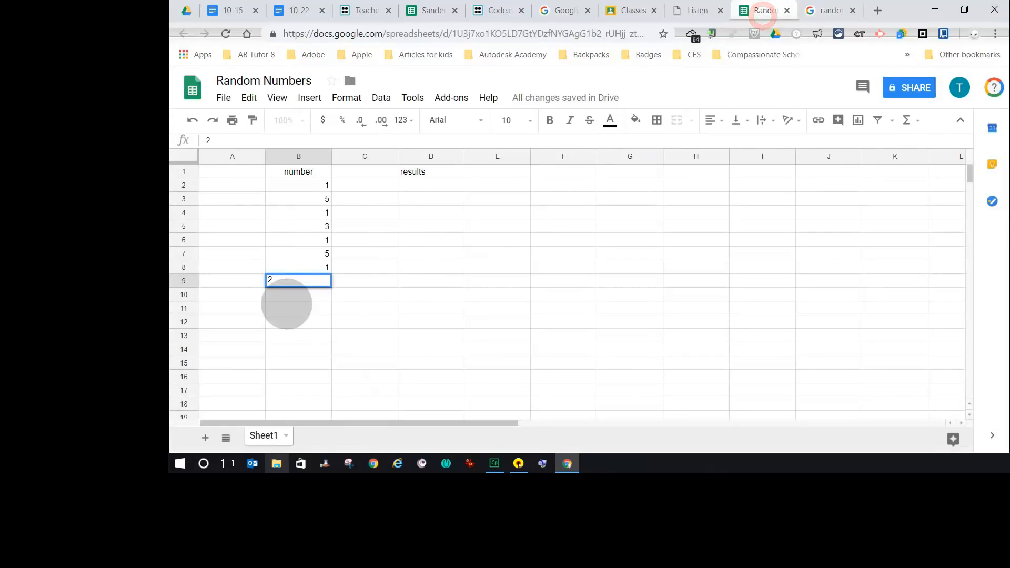
left_click(296, 295)
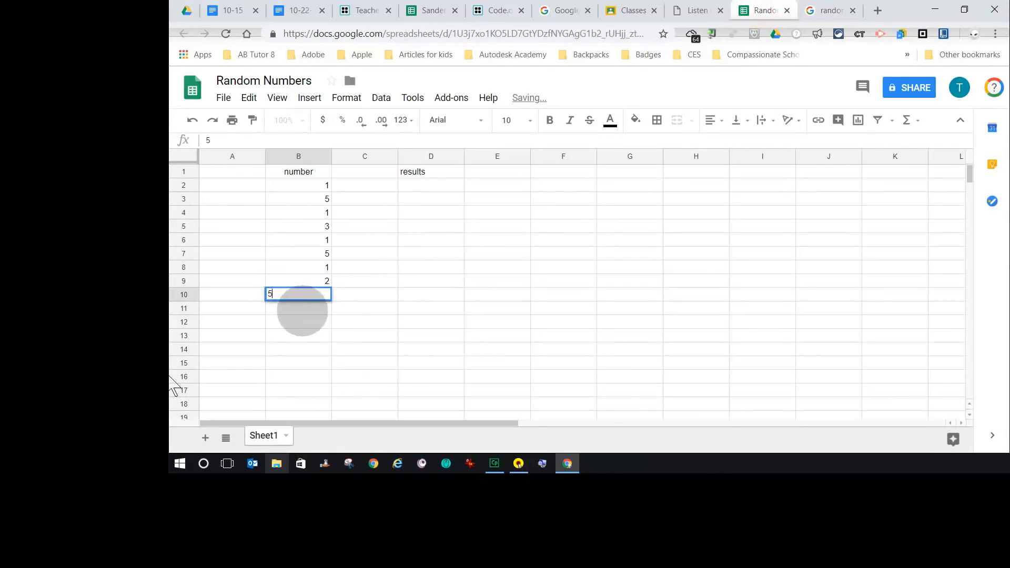
left_click(809, 12)
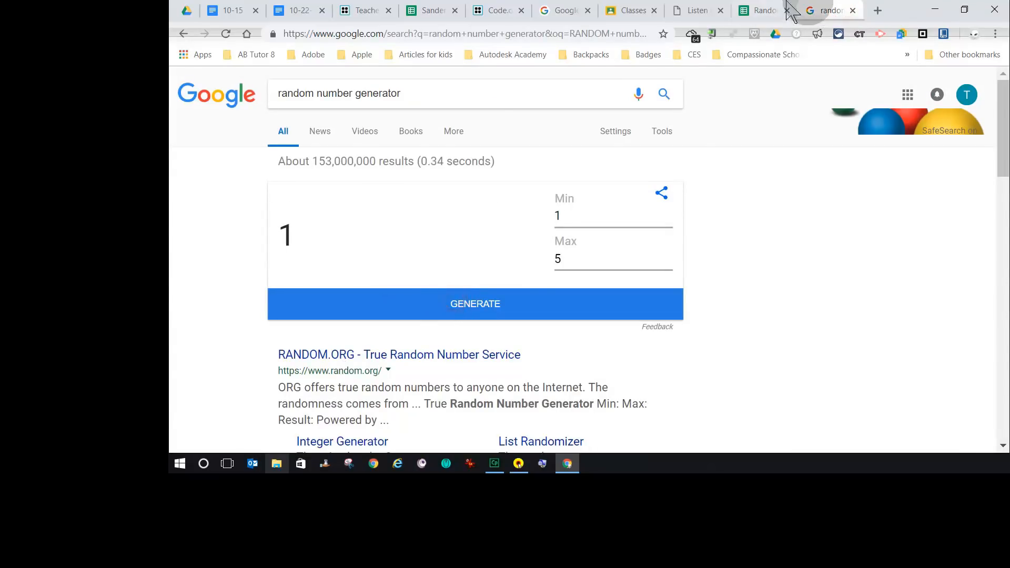
left_click(761, 11)
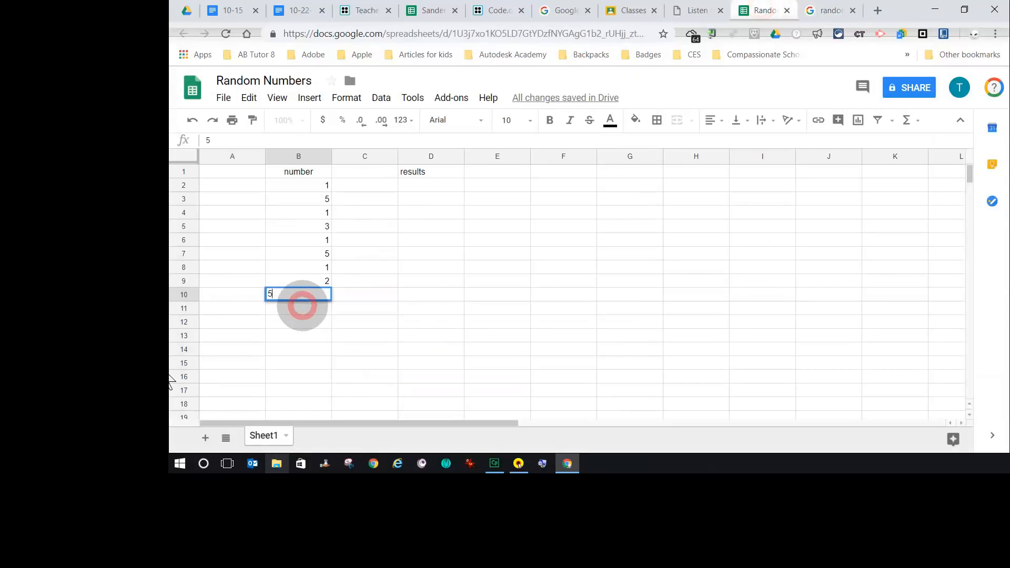
left_click(303, 306)
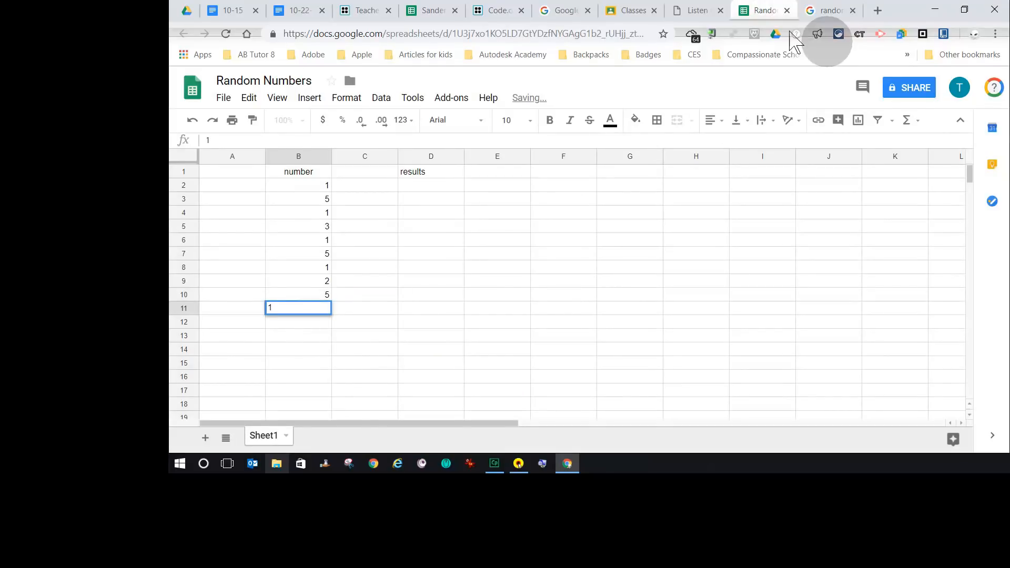
left_click(827, 11)
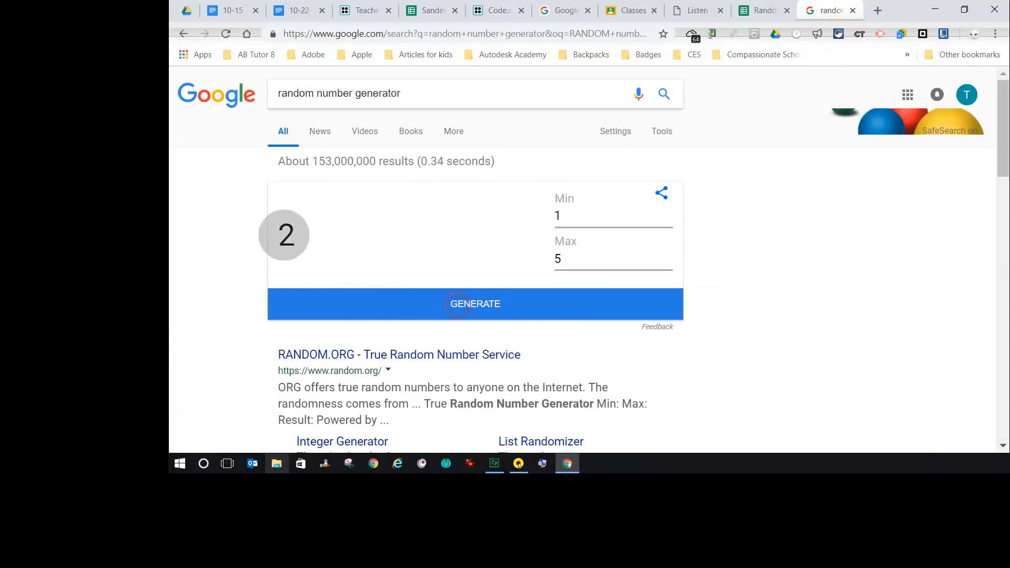
left_click(766, 11)
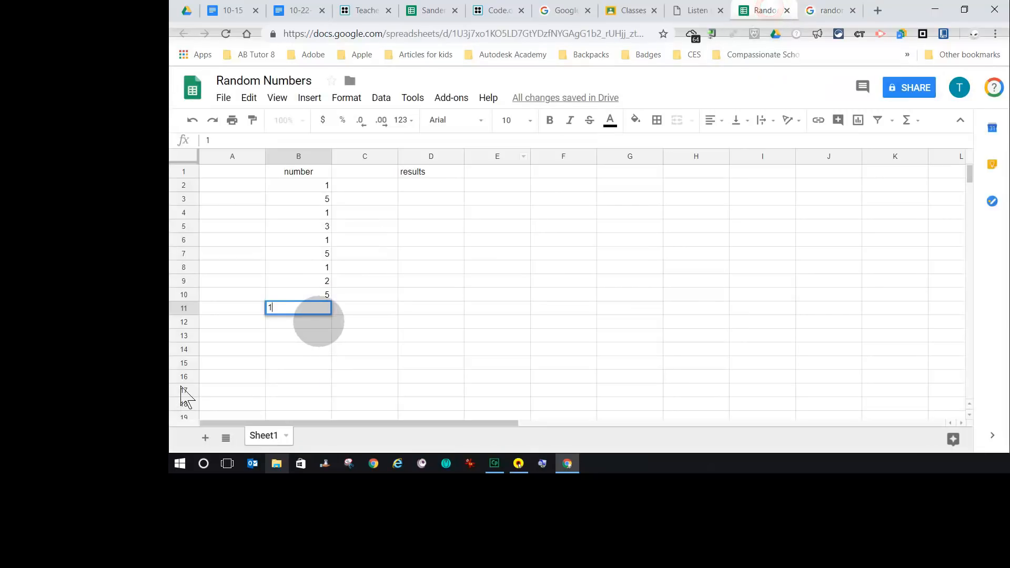
left_click(317, 322)
- Enter 2 and 5 in cells B12 and B13, generating a fresh random number for each
type("1")
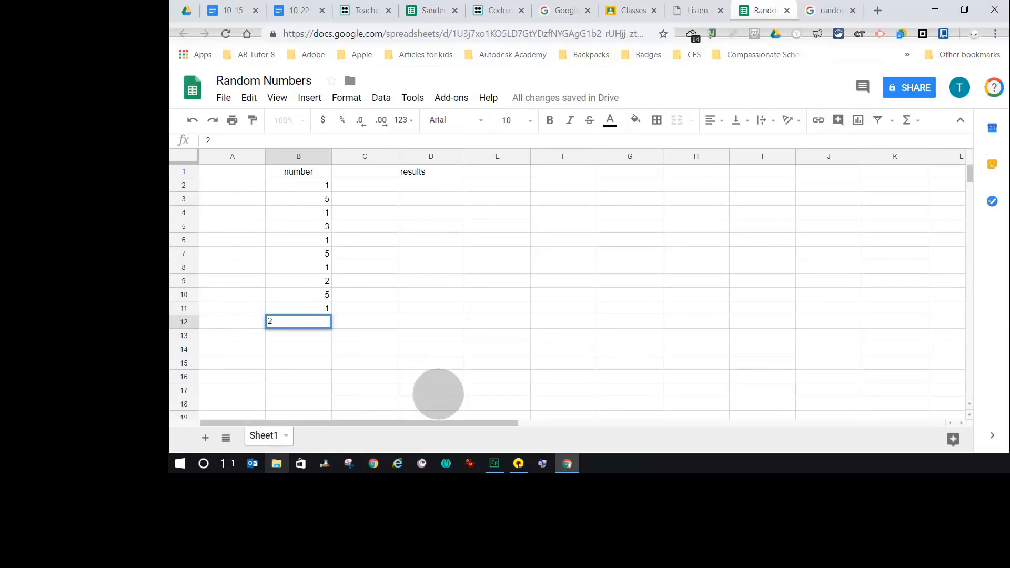
left_click(812, 11)
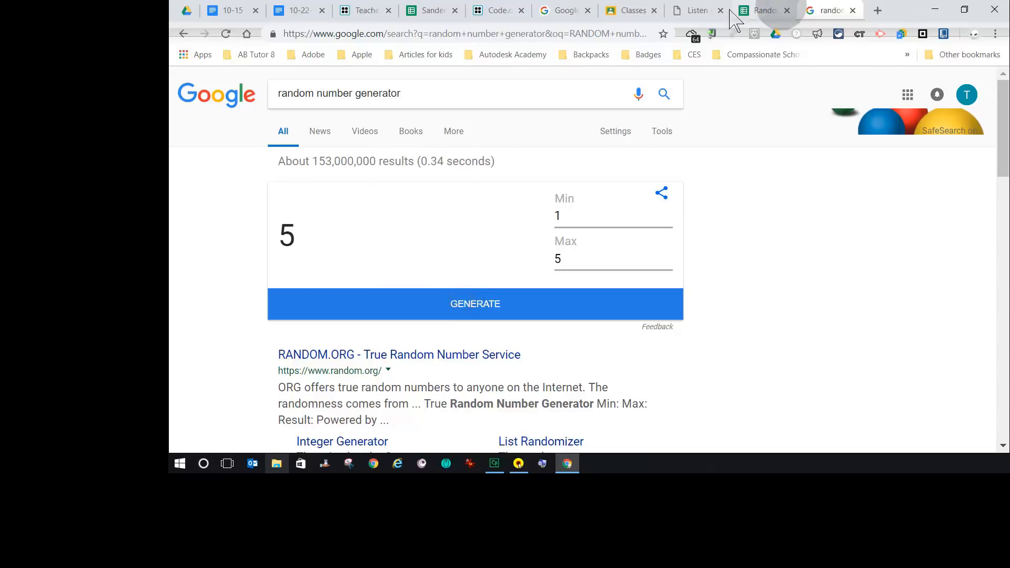
left_click(764, 11)
left_click(297, 335)
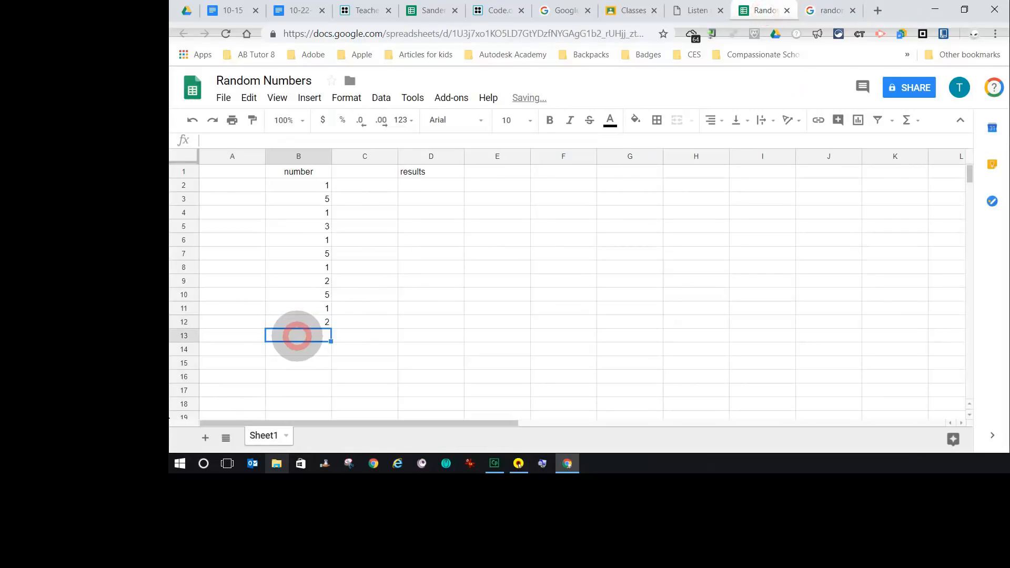
left_click(834, 11)
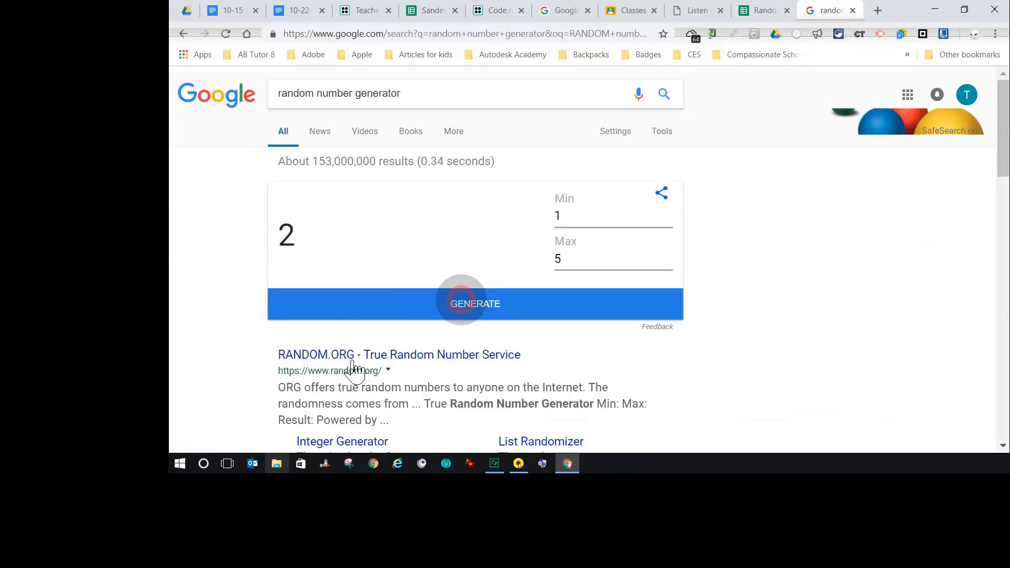
left_click(462, 302)
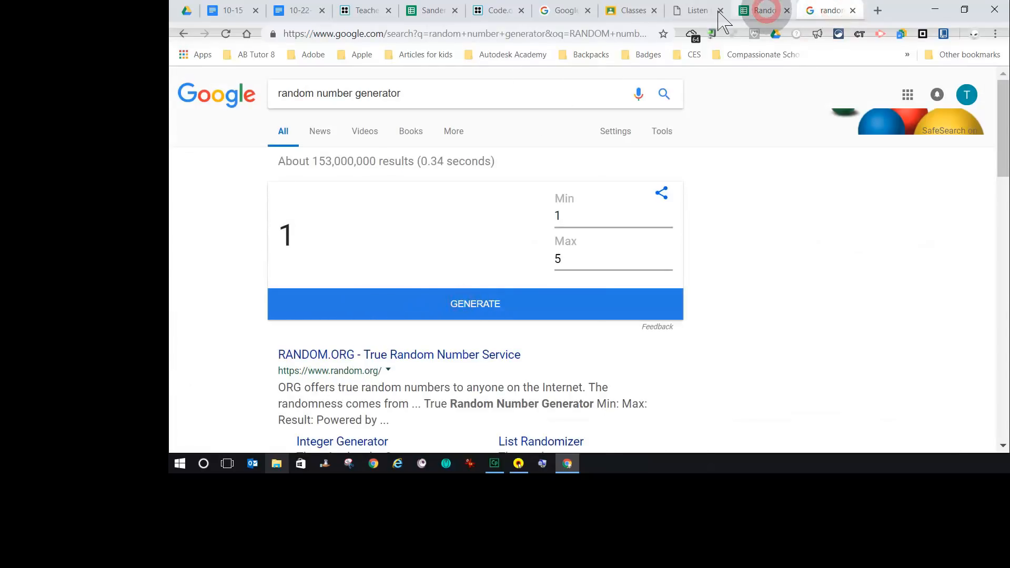
left_click(763, 10)
left_click(297, 350)
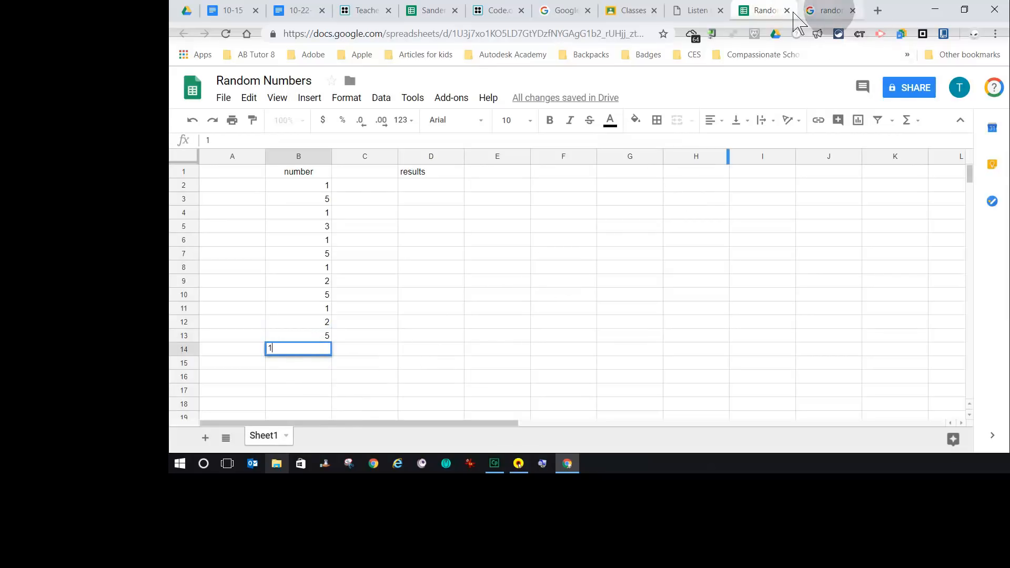
- Enter 1 and 2 in cells B14 and B15, generating a fresh random number for each
left_click(830, 10)
left_click(471, 303)
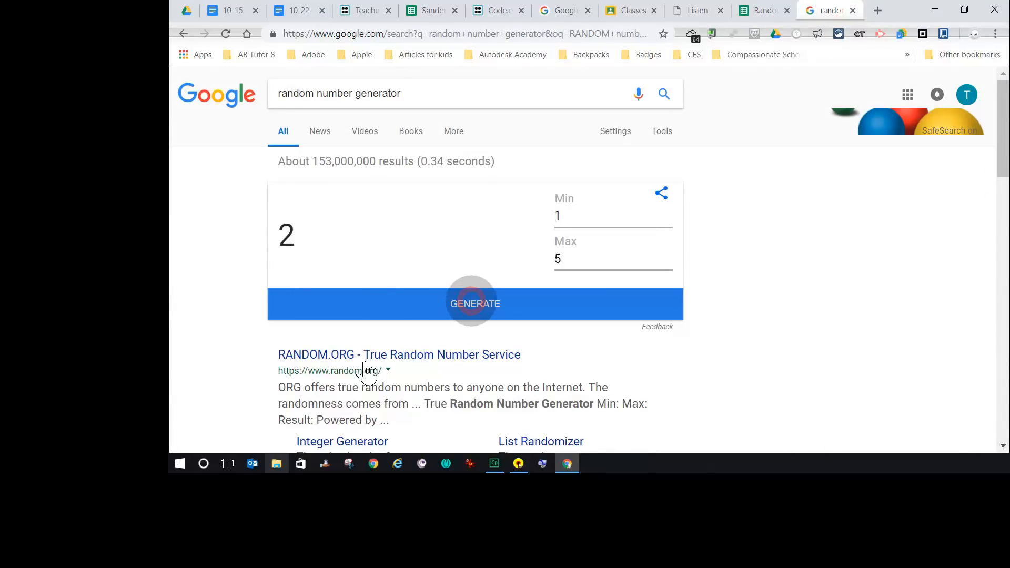
left_click(765, 11)
type("1")
left_click(283, 363)
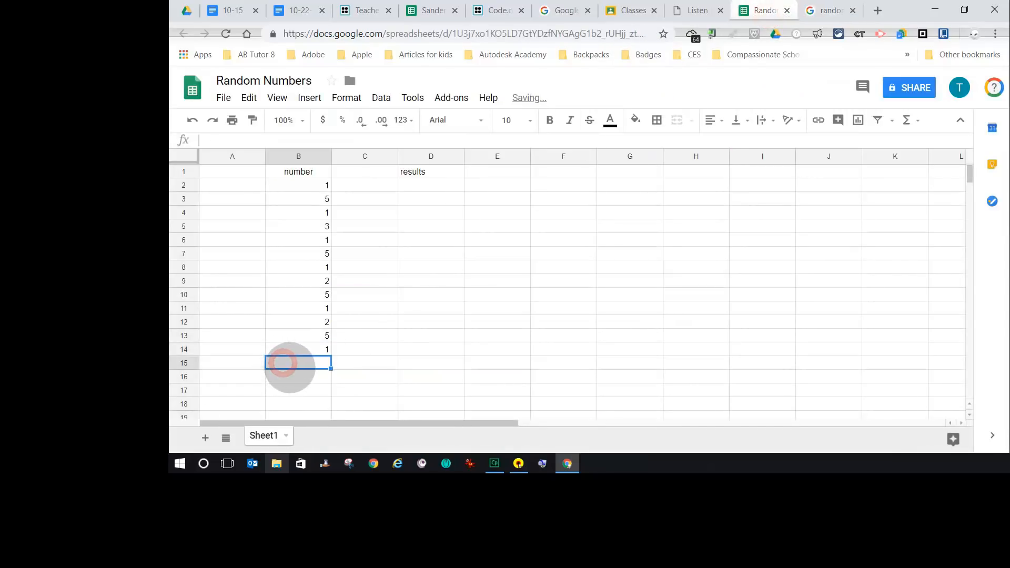
type("2")
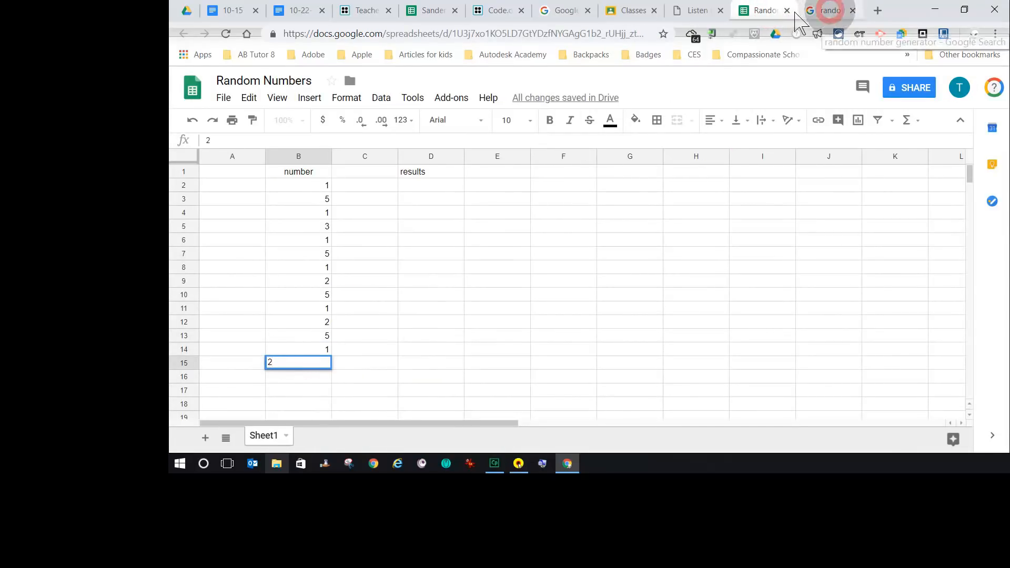
left_click(828, 11)
left_click(468, 303)
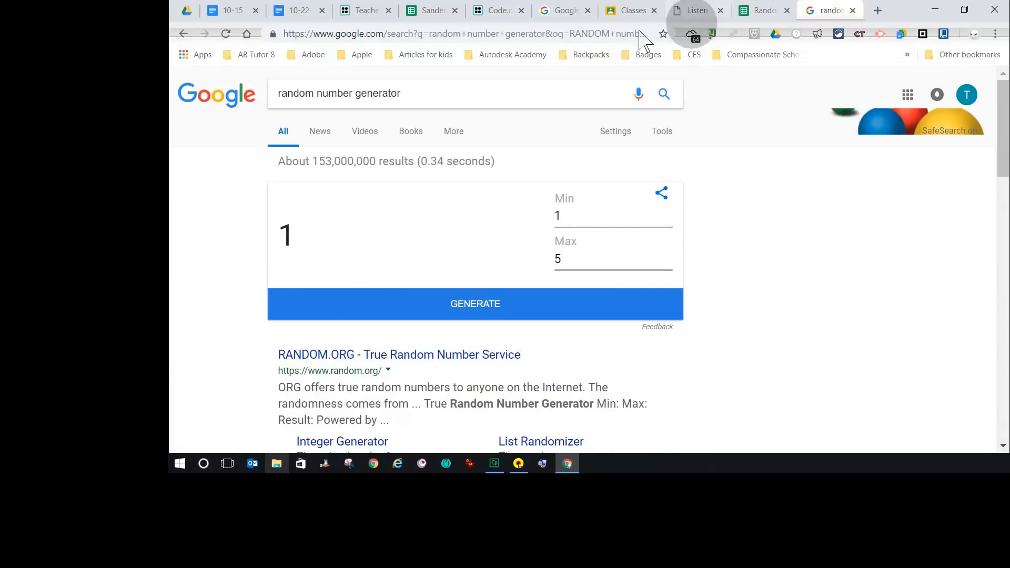
left_click(766, 11)
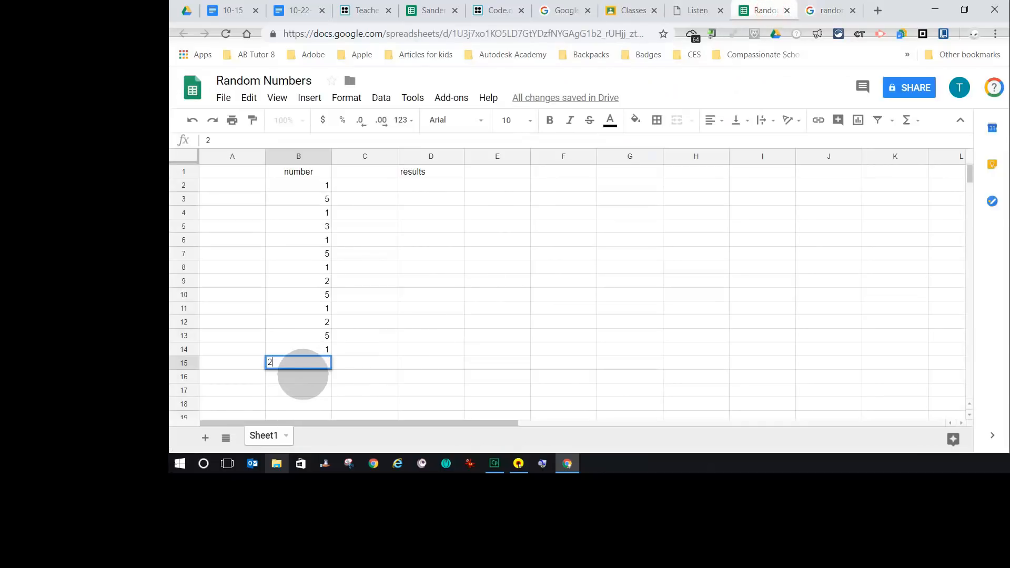
key("Return")
- Enter 1 and 5 in cells B16 and B17, generating a fresh random number for each
type("1")
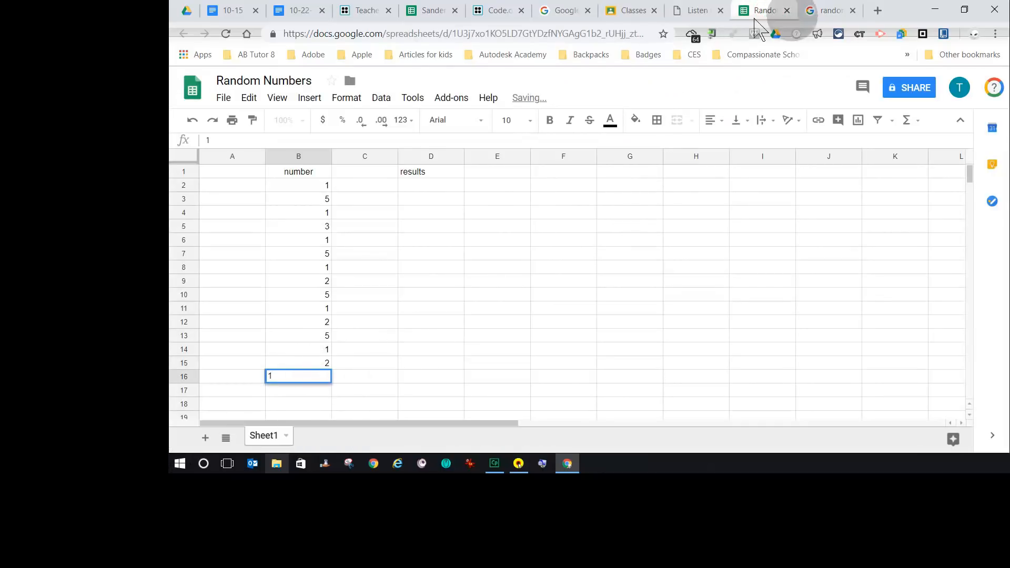
left_click(828, 10)
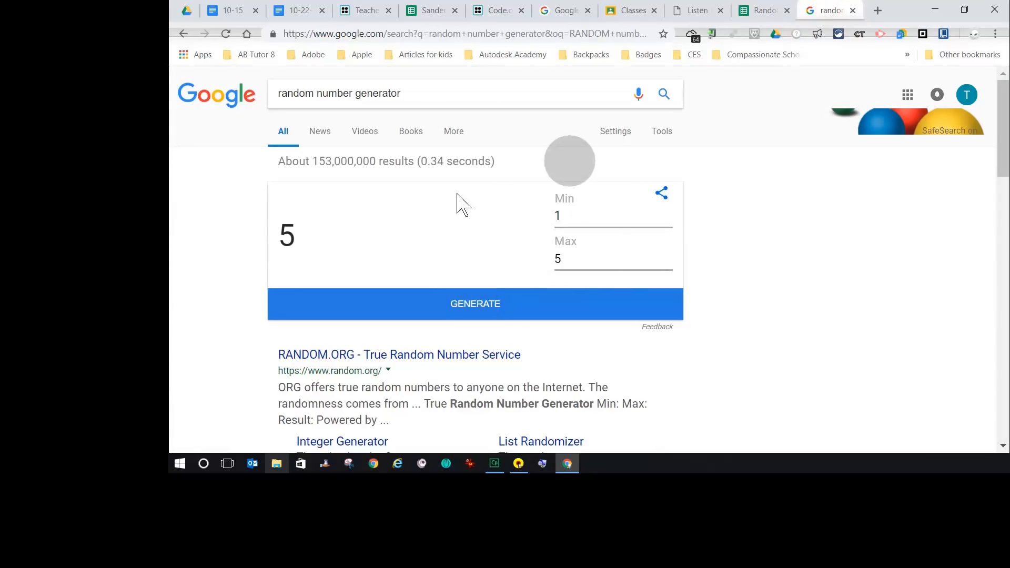
left_click(762, 11)
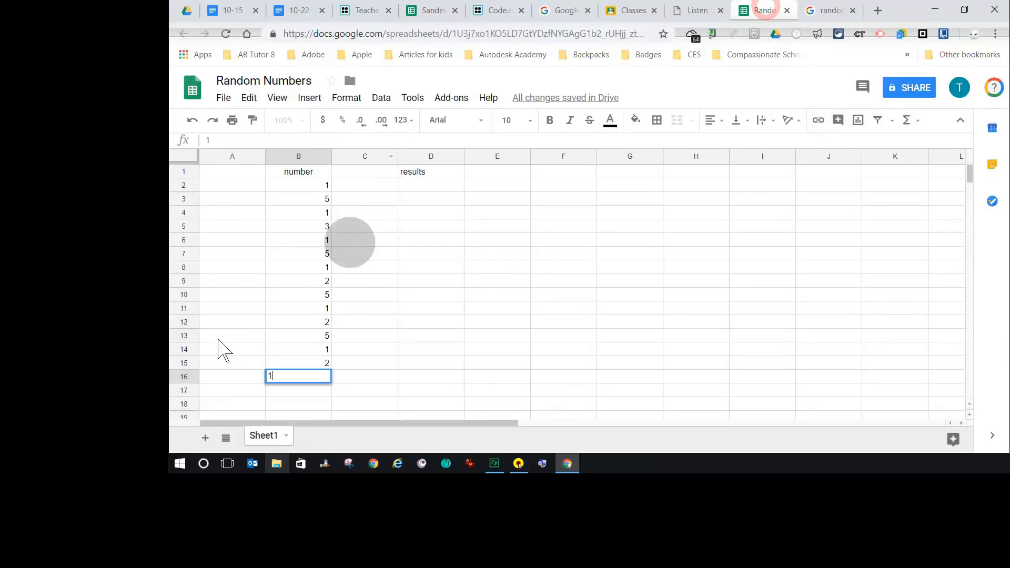
left_click(290, 389)
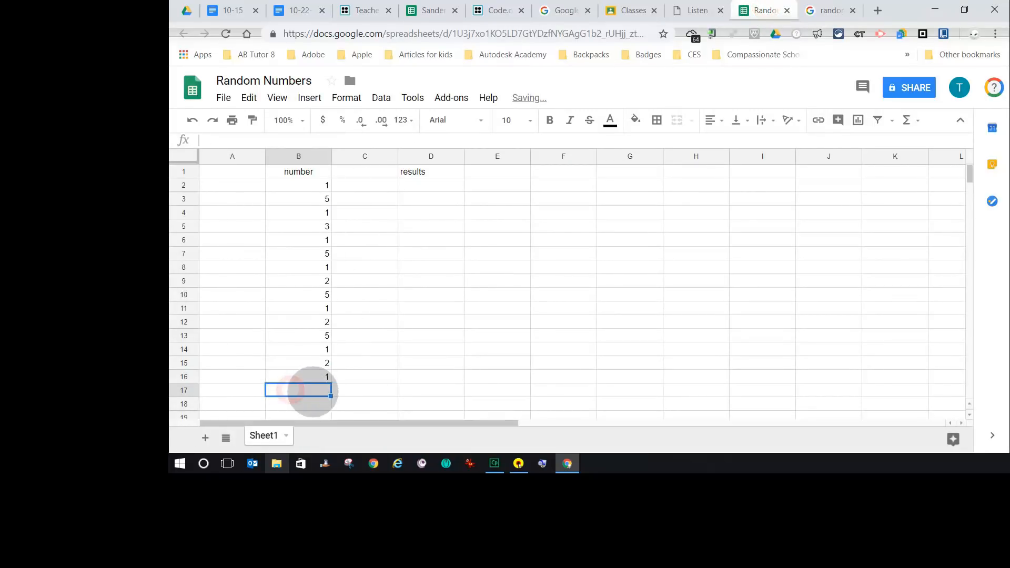
type("5")
left_click(827, 10)
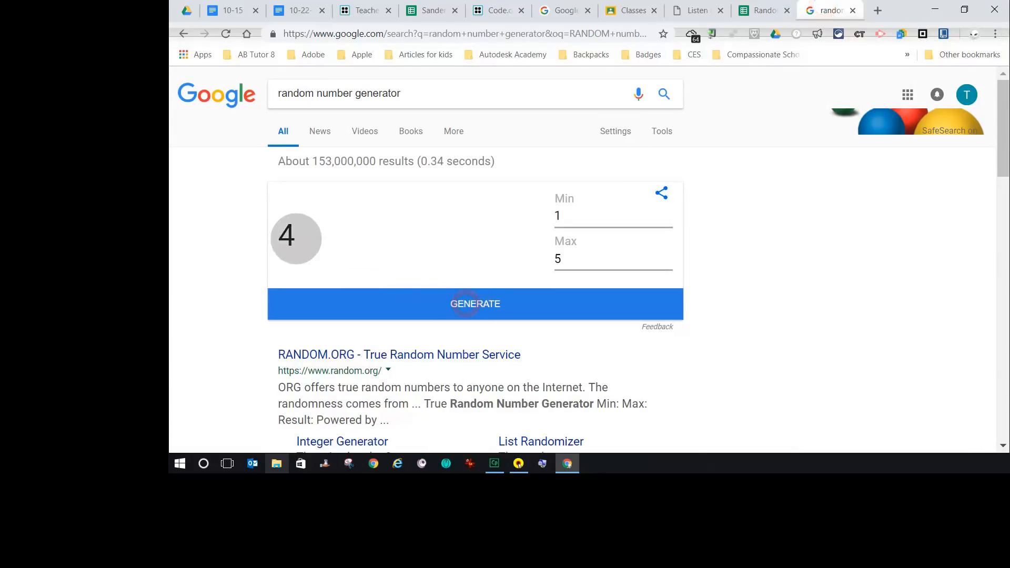
left_click(763, 11)
left_click(304, 403)
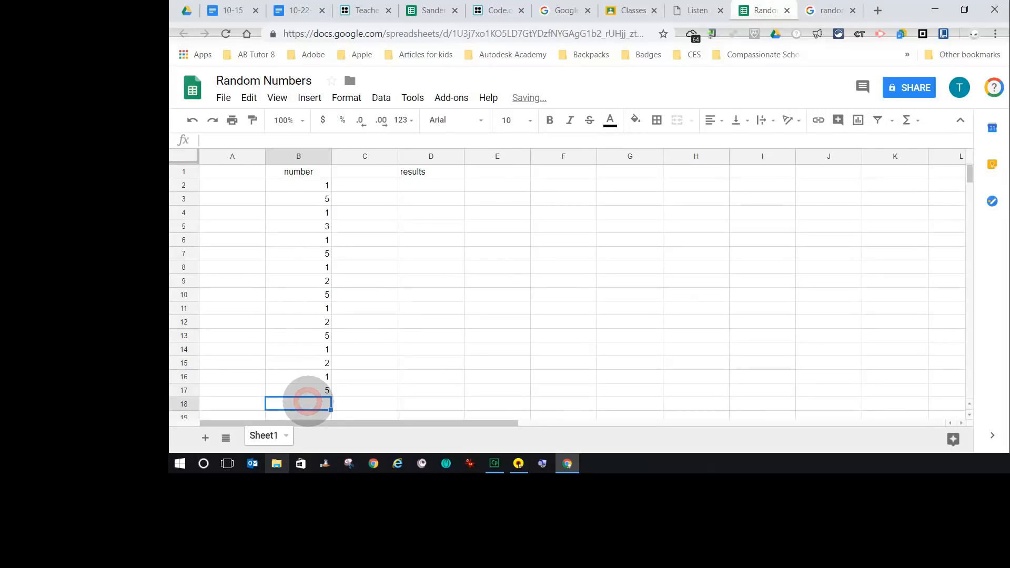
- Generate another random number and enter 4 in cell B18
type("4")
scroll(379, 341, "down", 3)
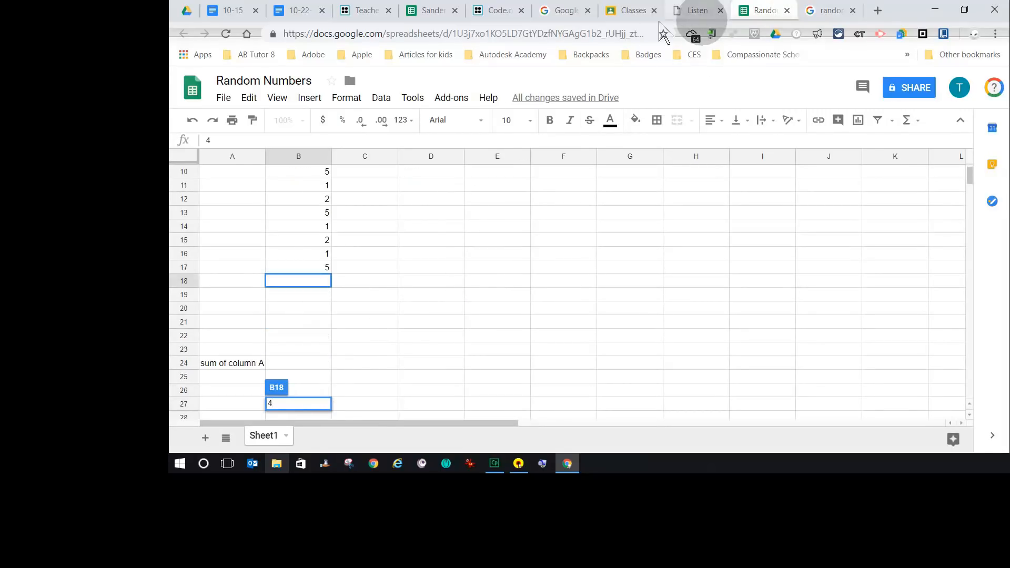
left_click(831, 10)
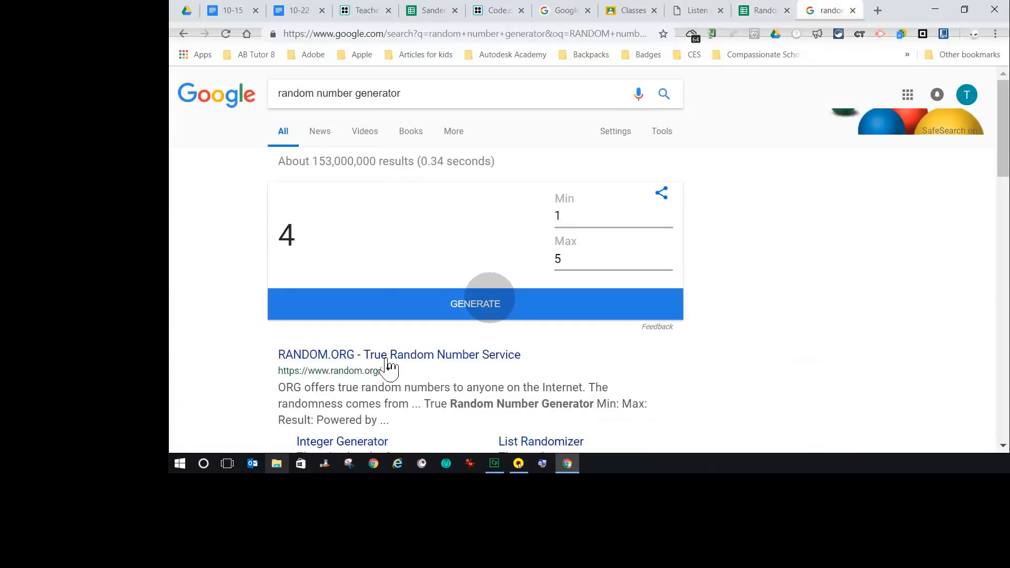
left_click(479, 302)
left_click(757, 10)
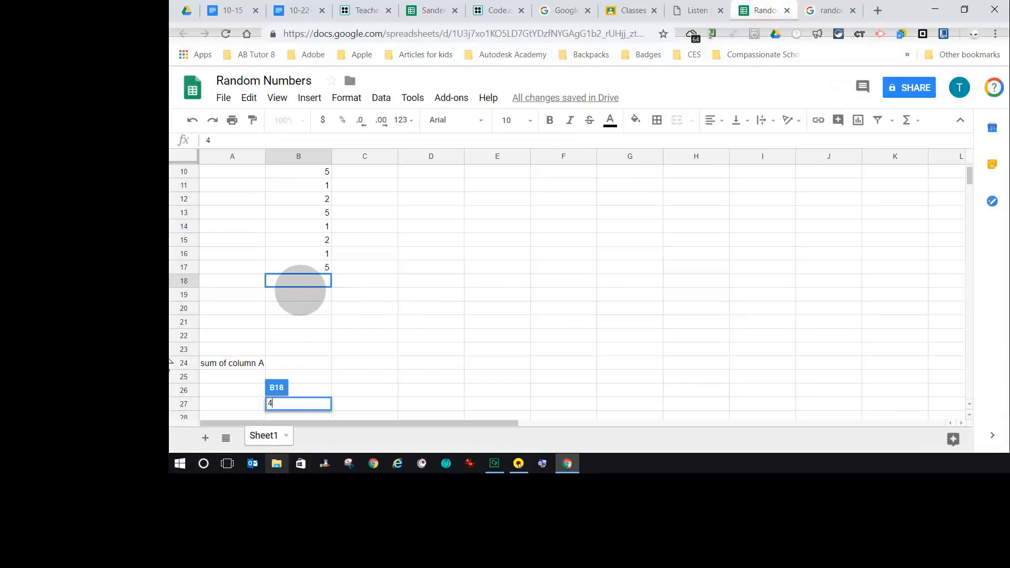
left_click(304, 282)
type("4")
left_click(306, 280)
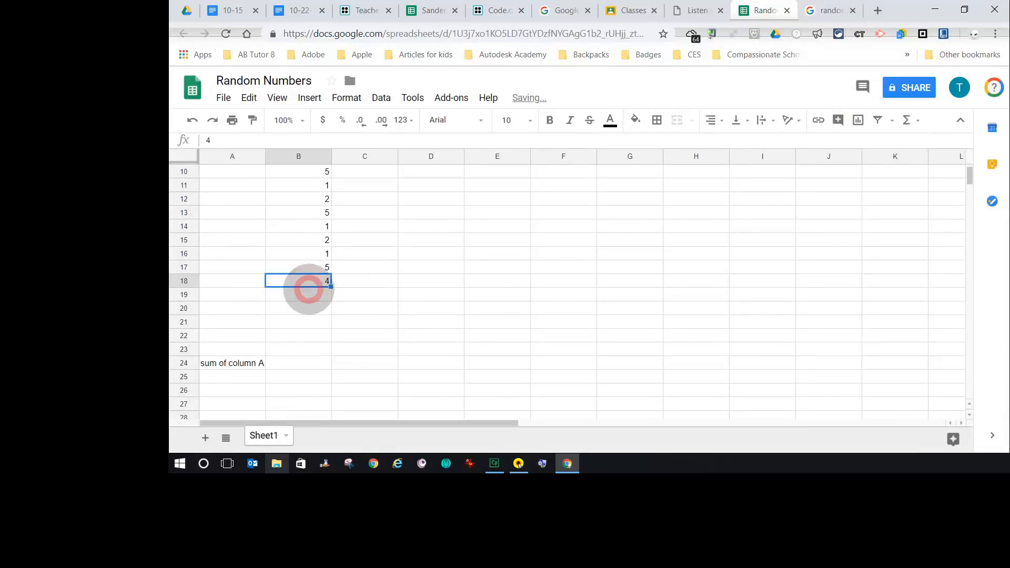
- Enter 5, 2 and 5 in cells B19 to B21, generating a new random number for each
left_click(308, 290)
type("5")
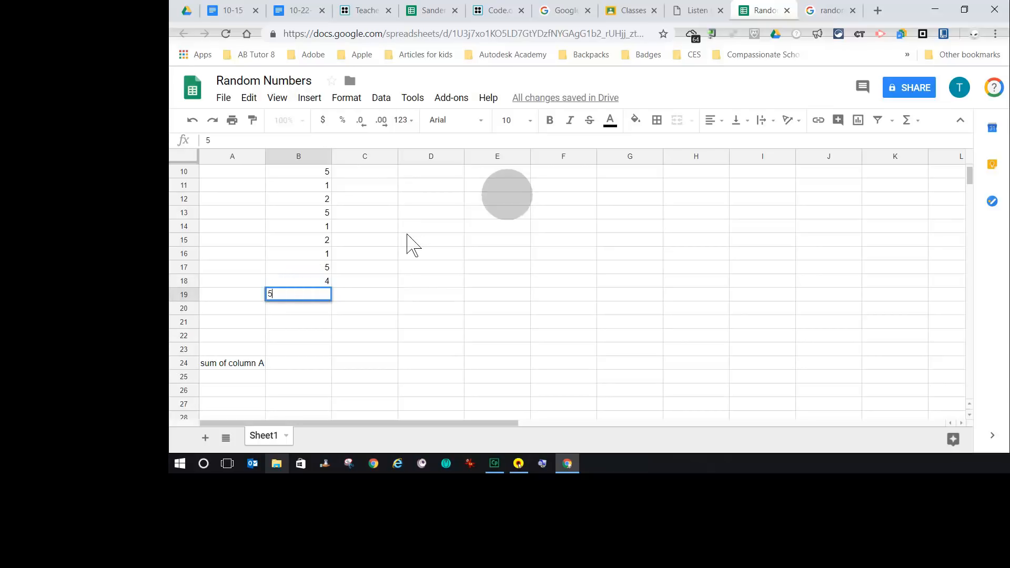
left_click(823, 10)
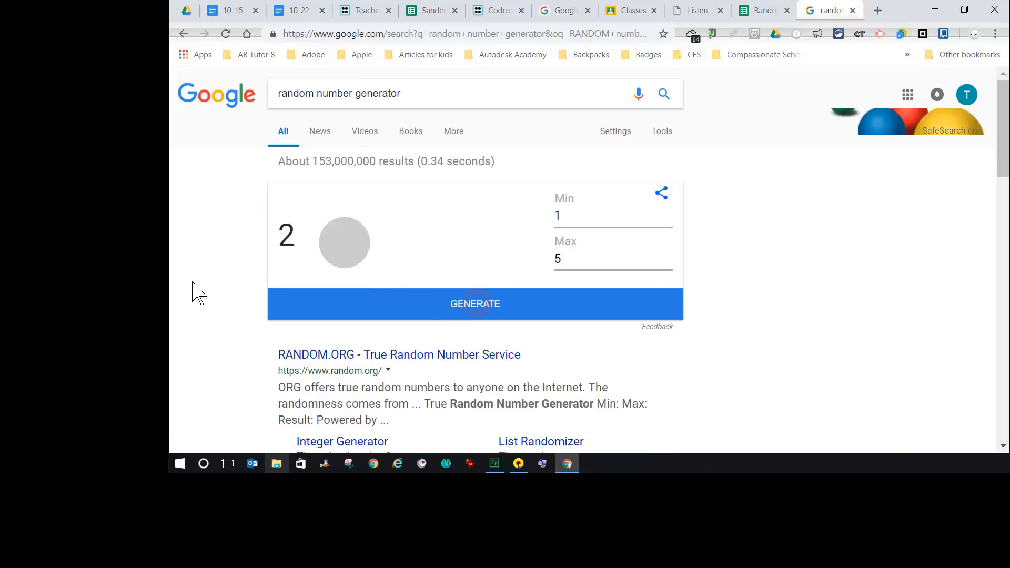
left_click(763, 10)
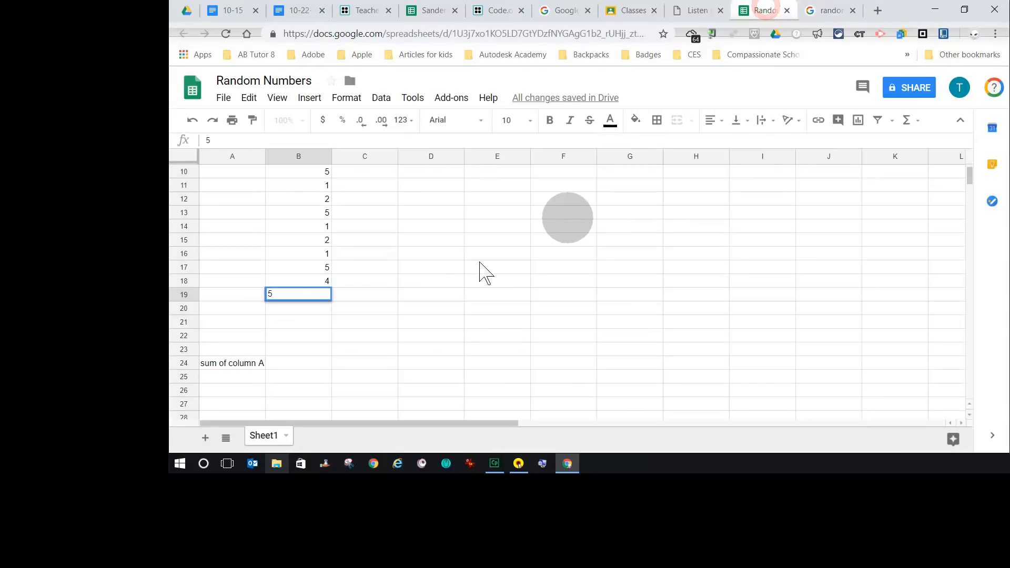
left_click(303, 308)
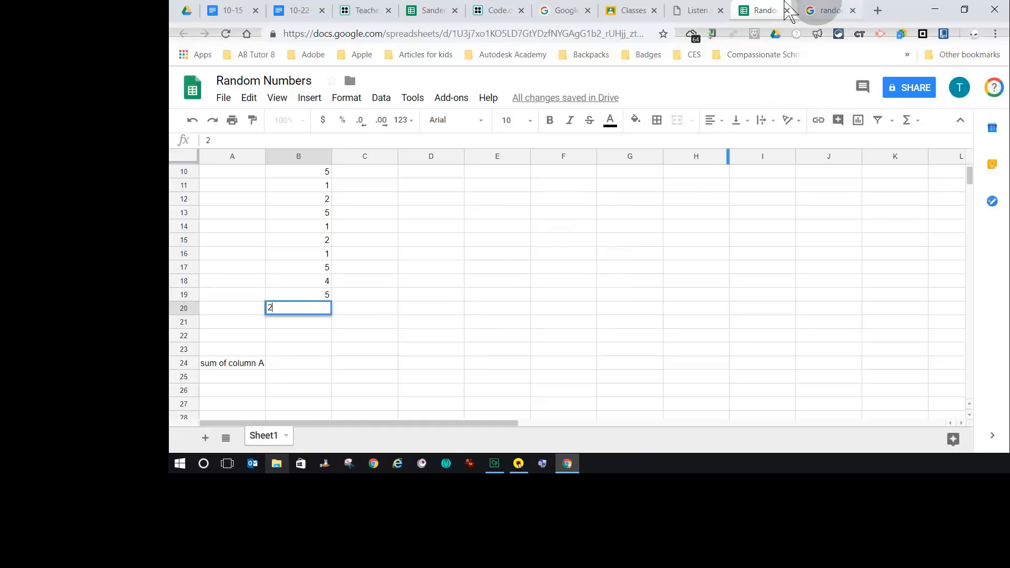
left_click(830, 11)
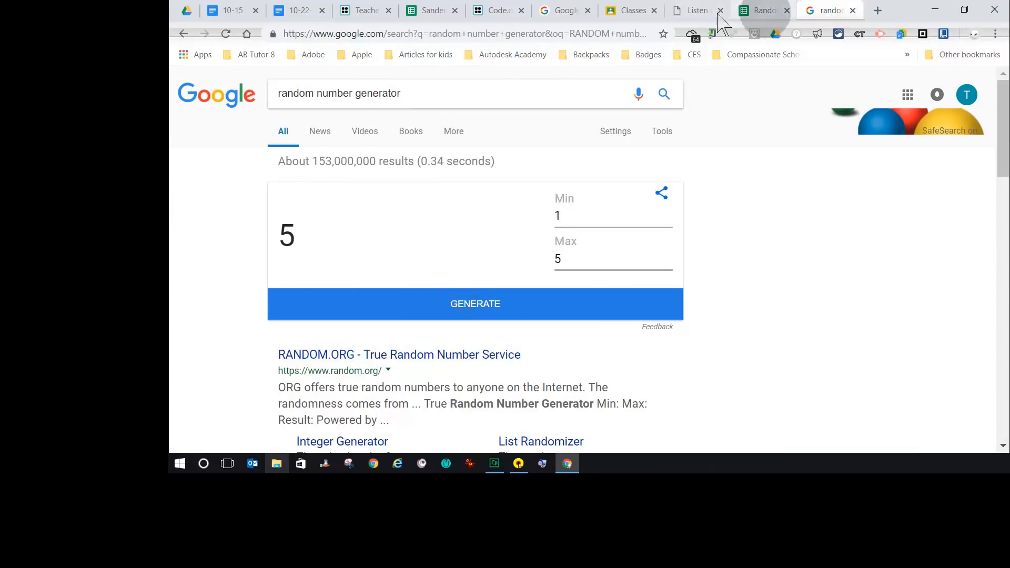
left_click(763, 11)
left_click(299, 321)
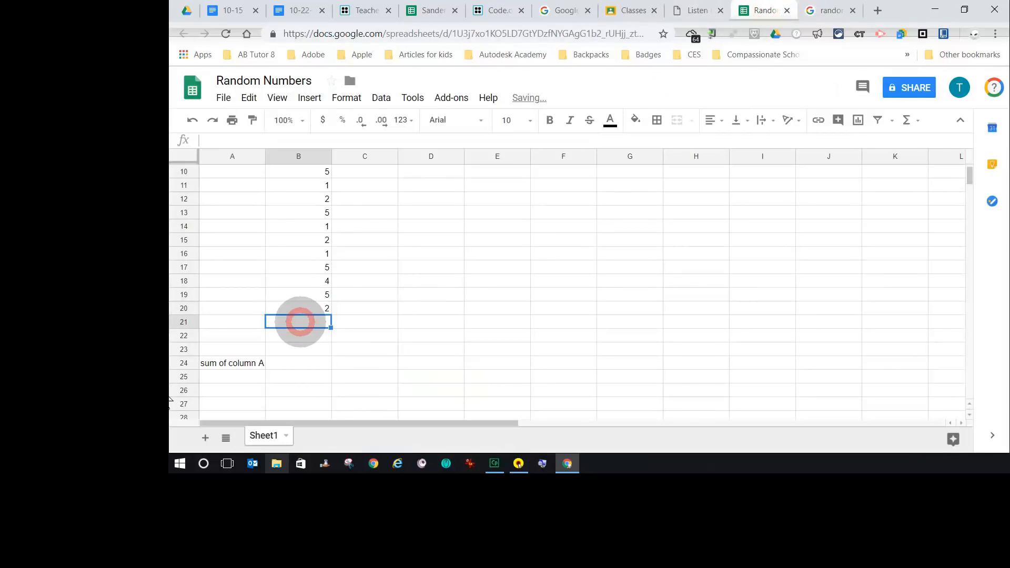
type("5")
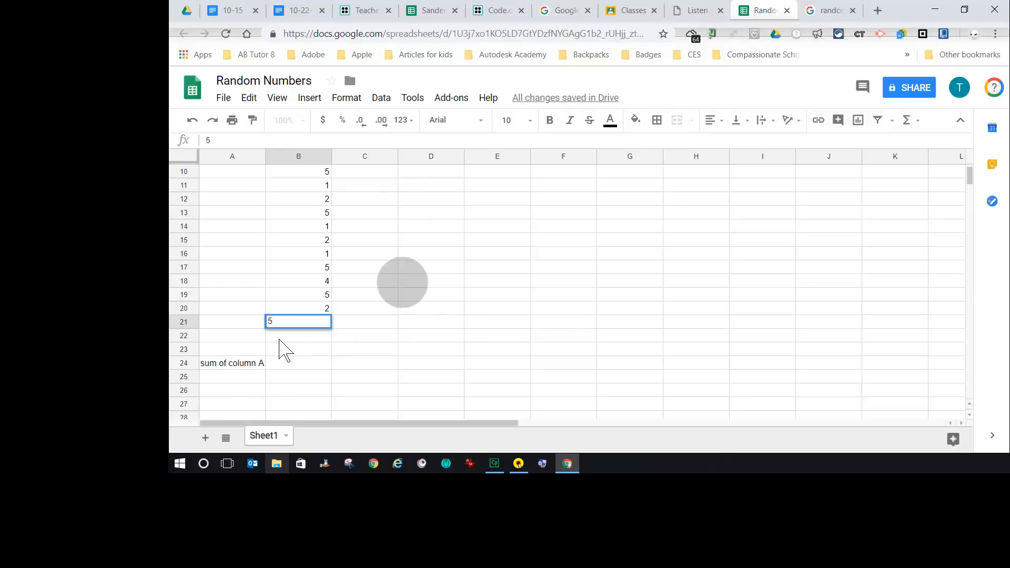
- Enter a SUM formula in cell B24 that totals the number column range B2:B21
scroll(293, 349, "up", 3)
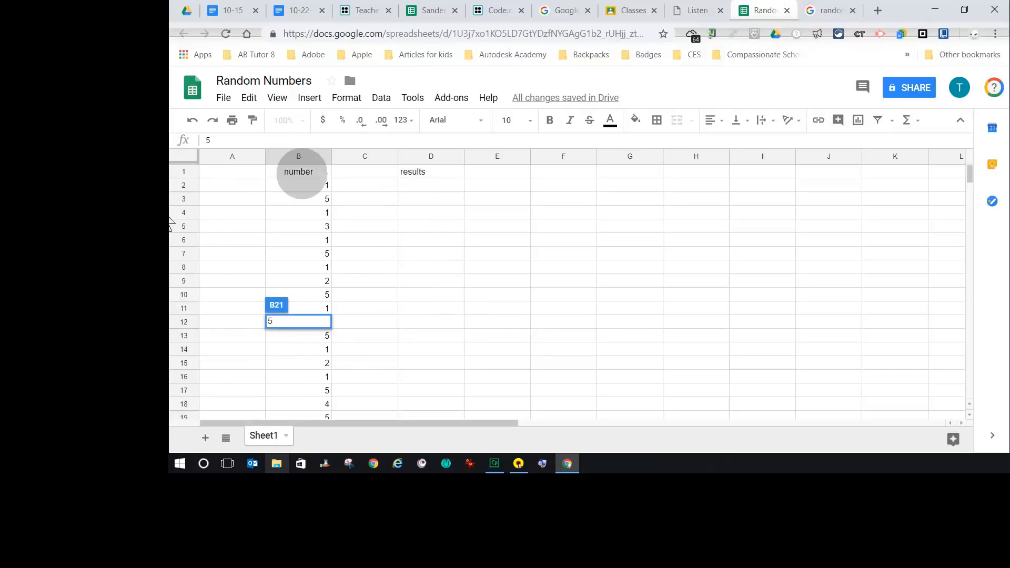
left_click(308, 173)
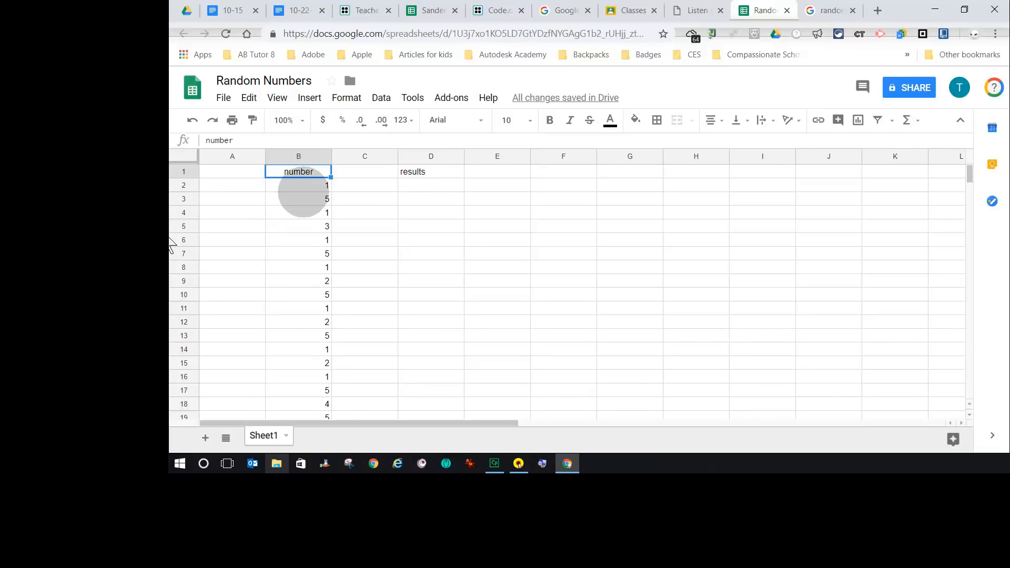
scroll(305, 242, "down", 3)
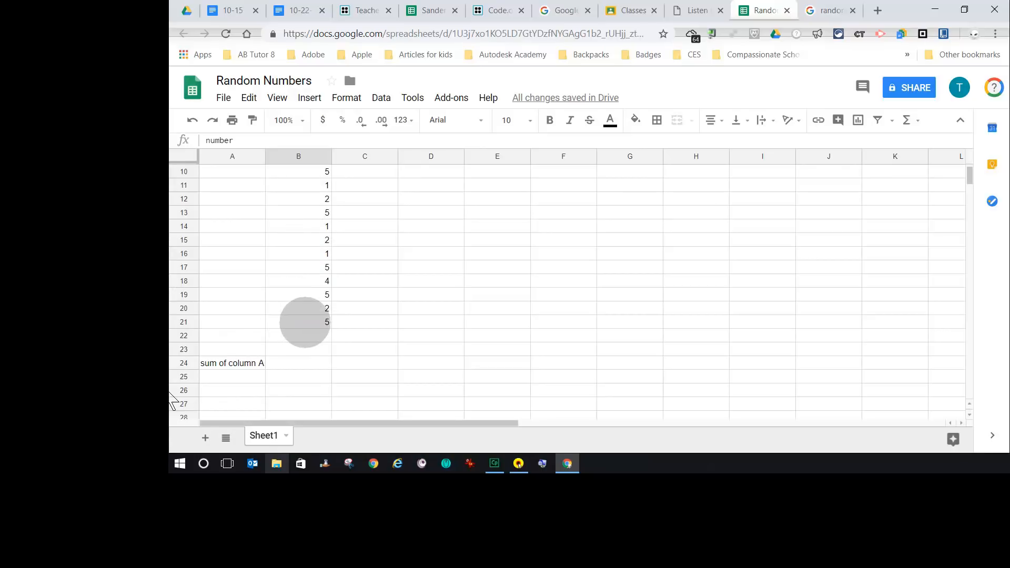
scroll(405, 345, "up", 3)
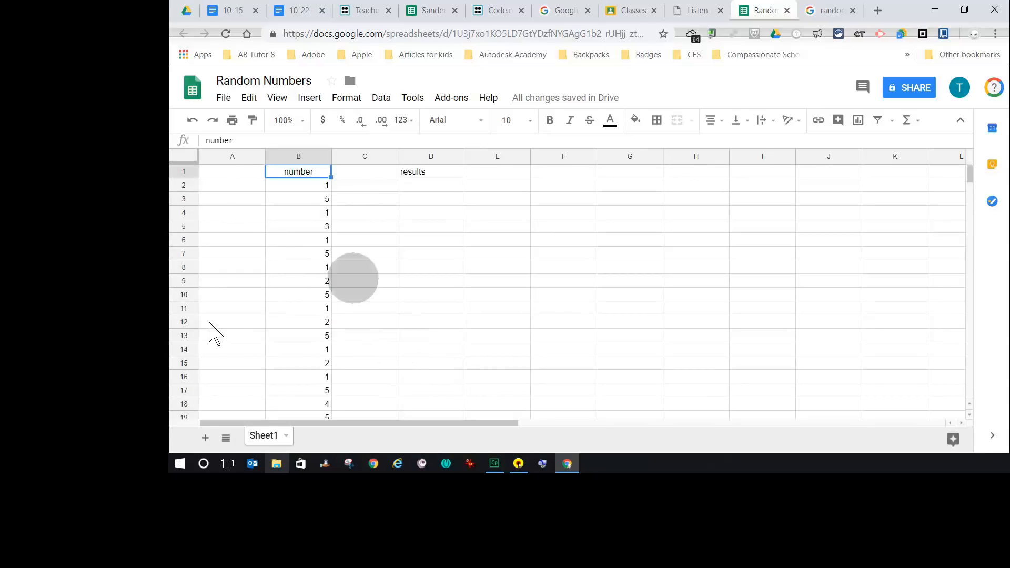
scroll(312, 229, "down", 4)
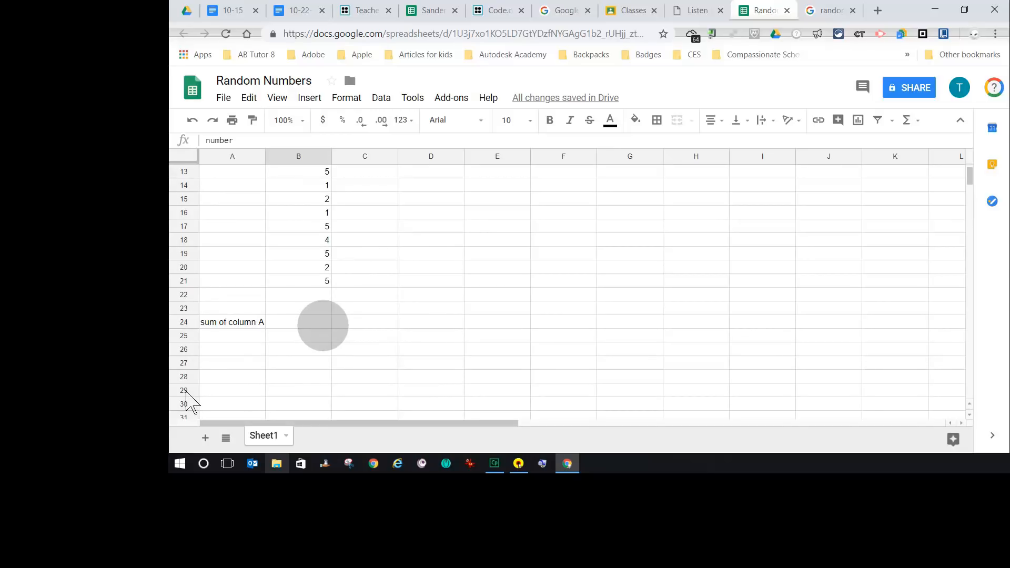
left_click(312, 321)
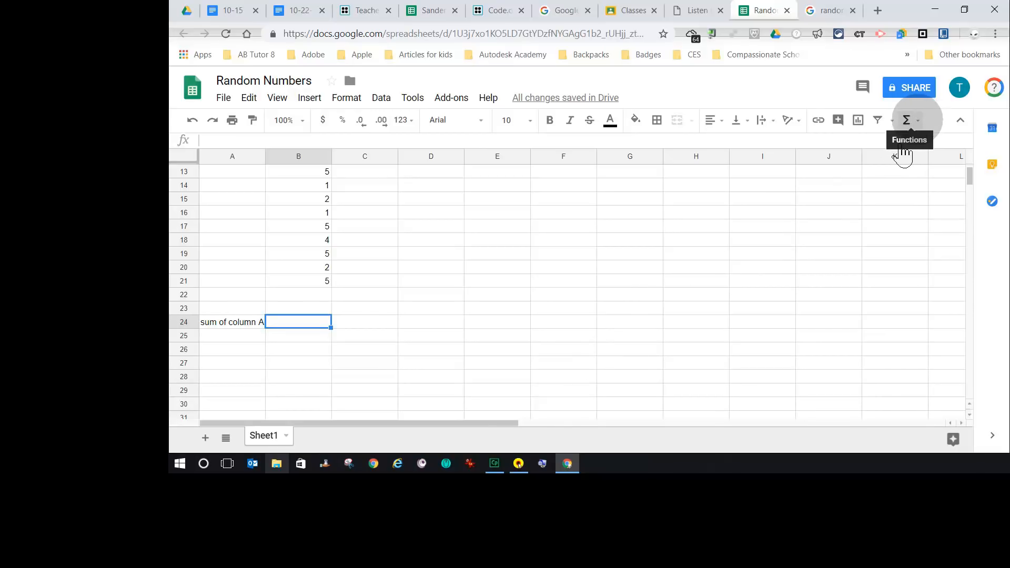
left_click(916, 120)
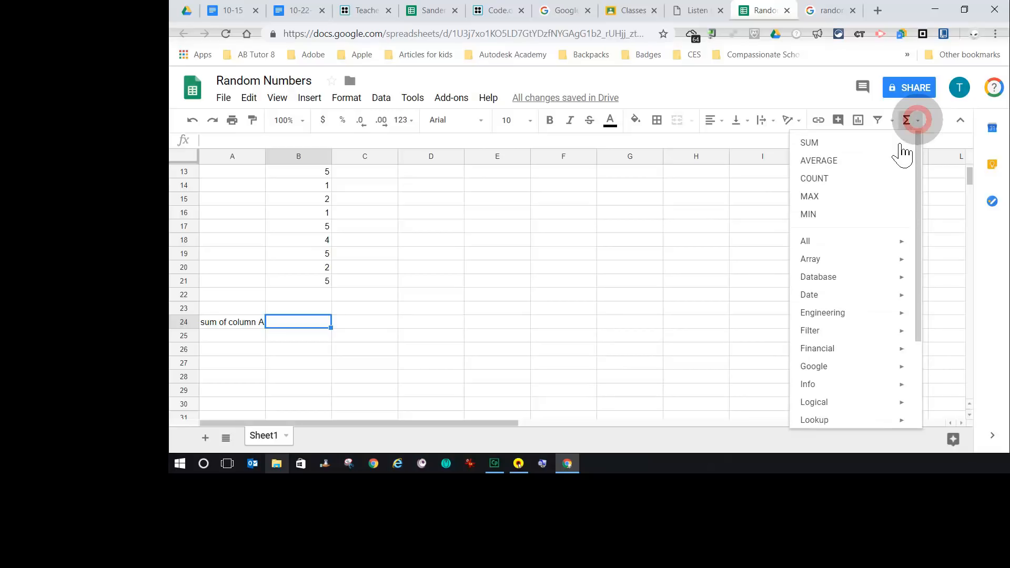
left_click(812, 143)
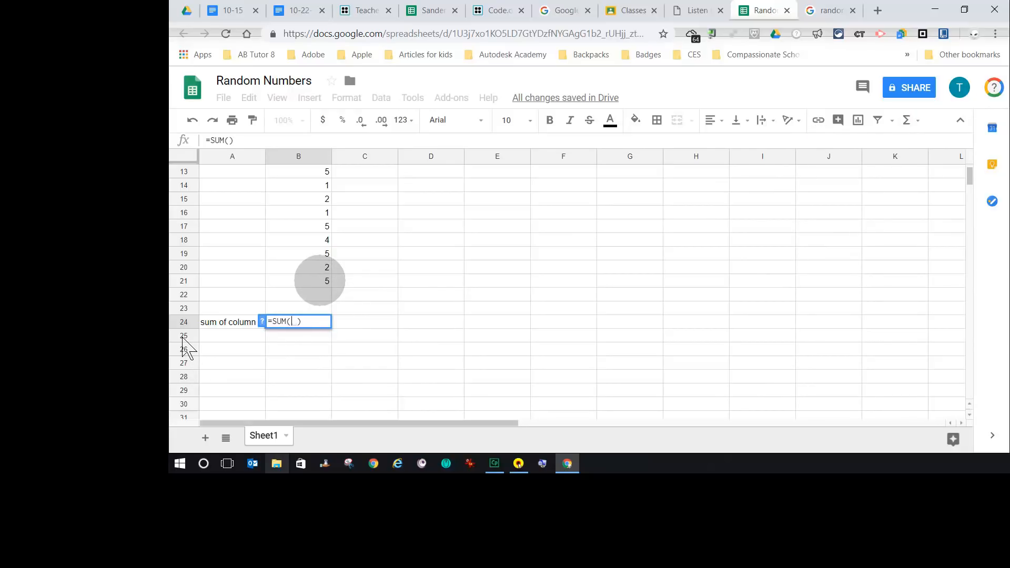
left_click(319, 280)
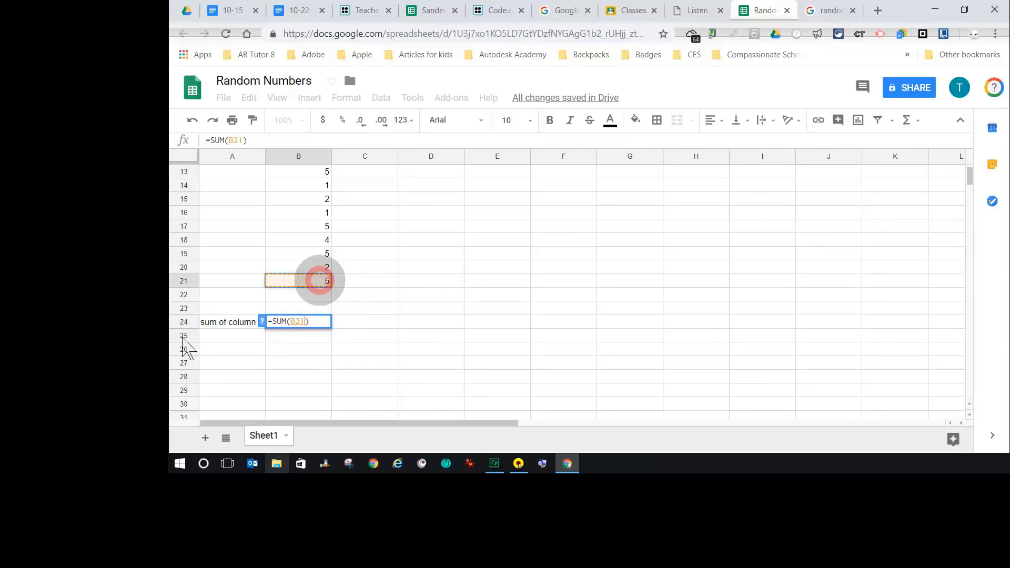
left_click_drag(319, 281, 304, 184)
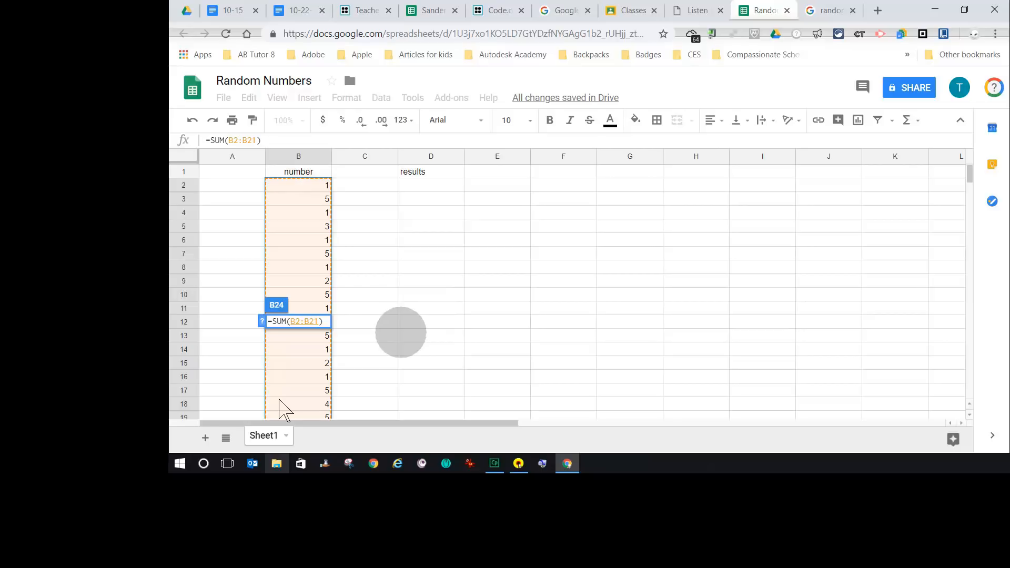
key("Return")
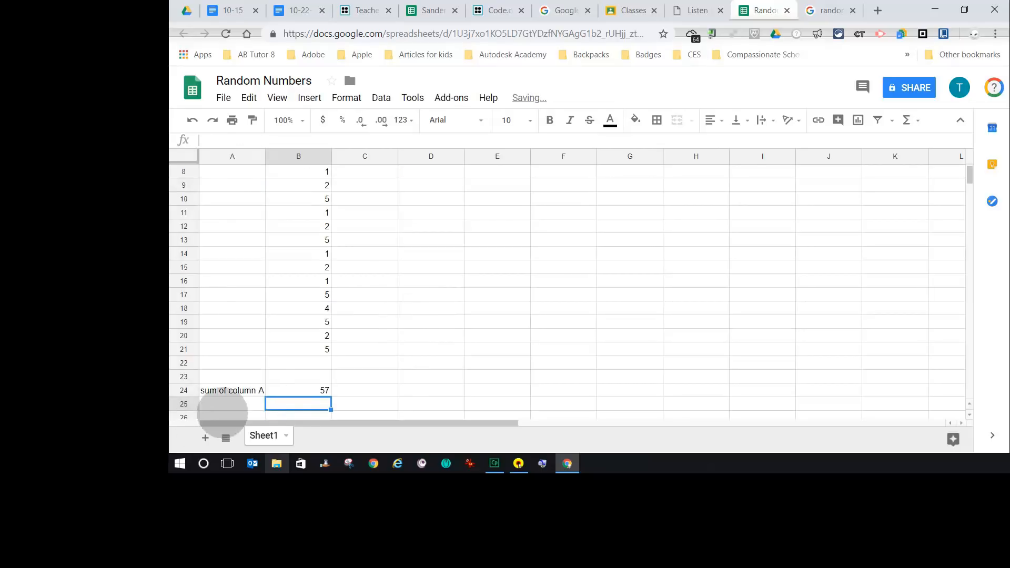
- Enter the values 1, 2, 3, 4 and 5 in cells D2 to D6 under the results heading
left_click(288, 390)
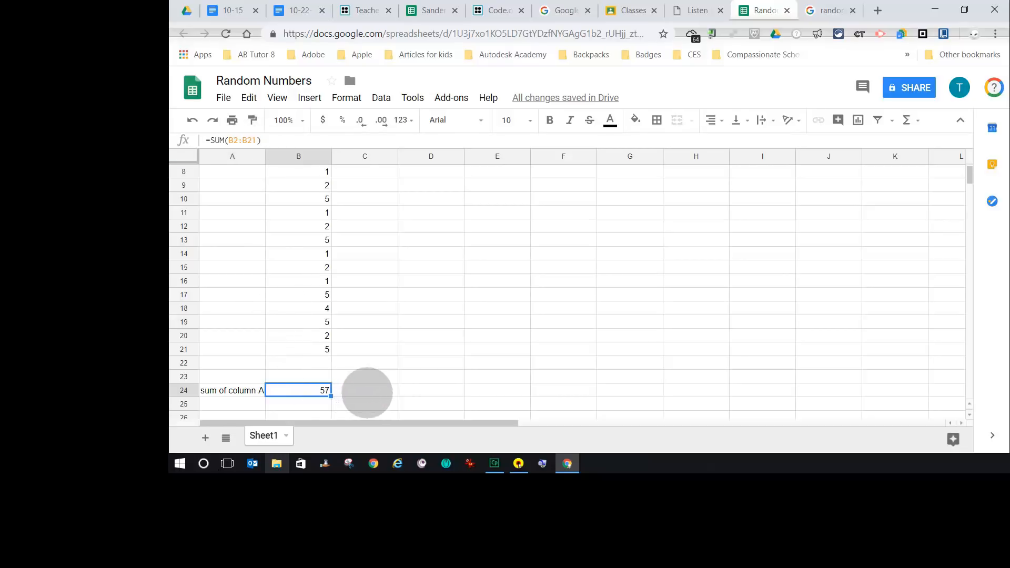
scroll(390, 344, "up", 2)
scroll(390, 344, "up", 1)
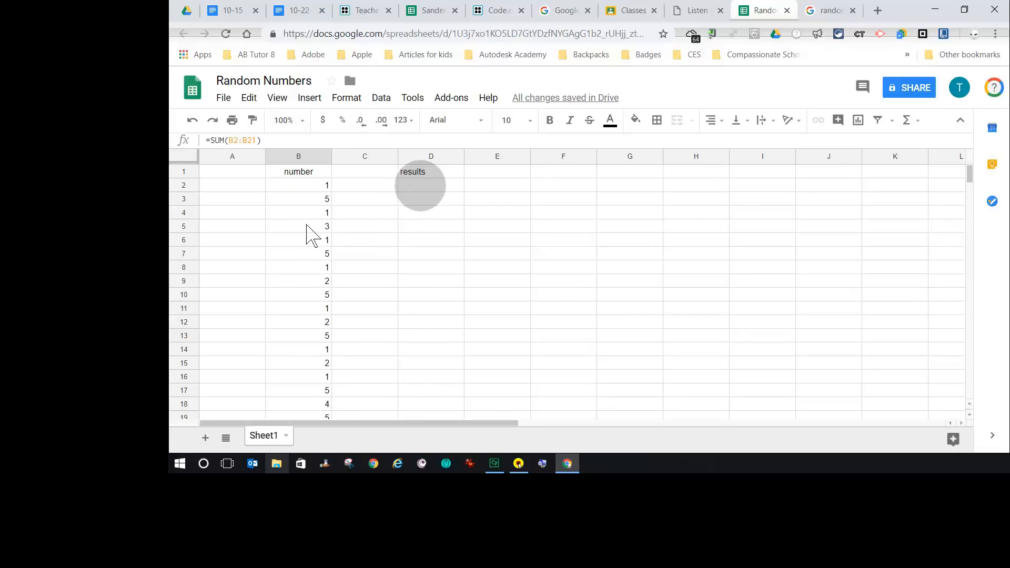
left_click(424, 187)
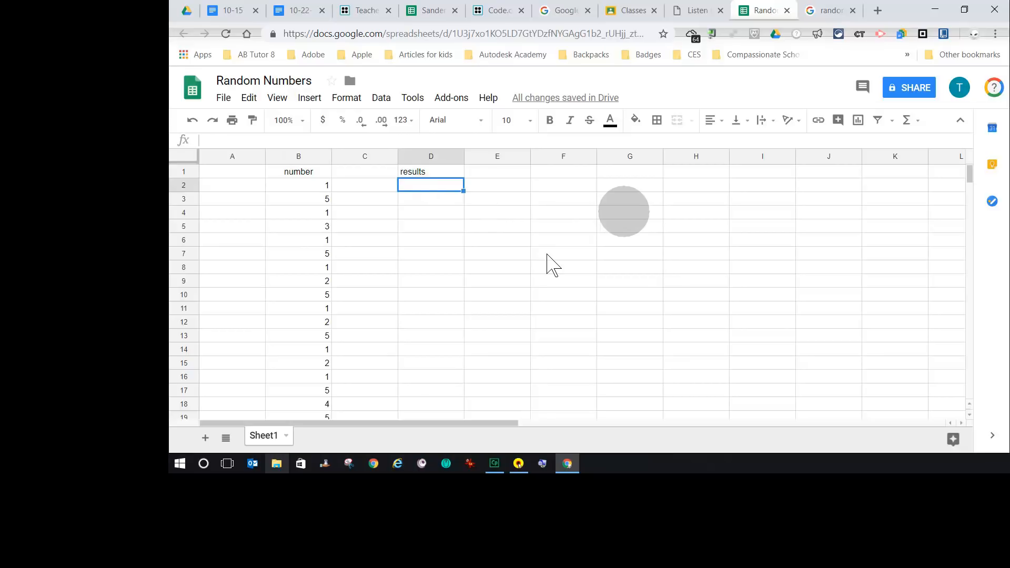
key("Return")
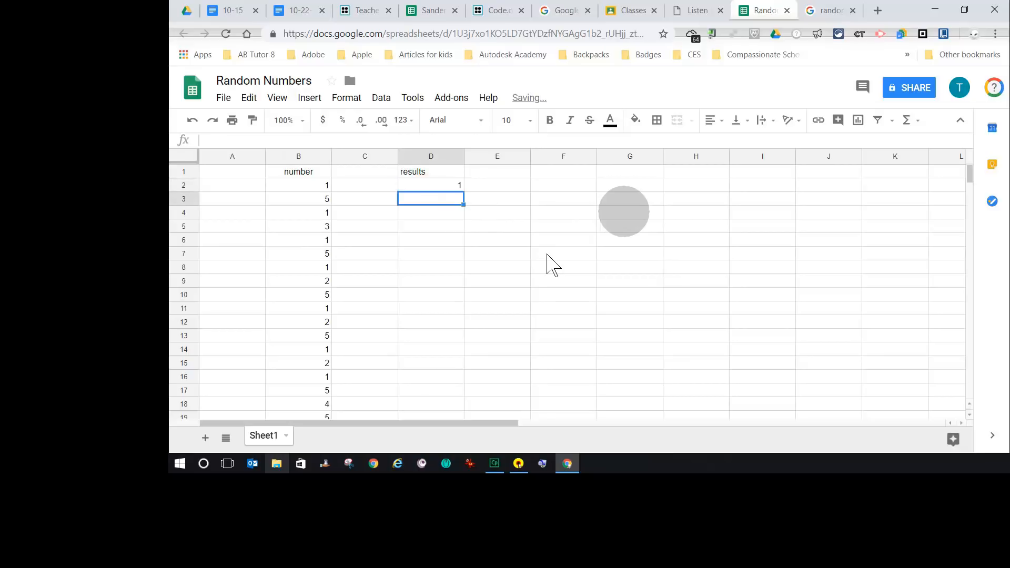
key("Return")
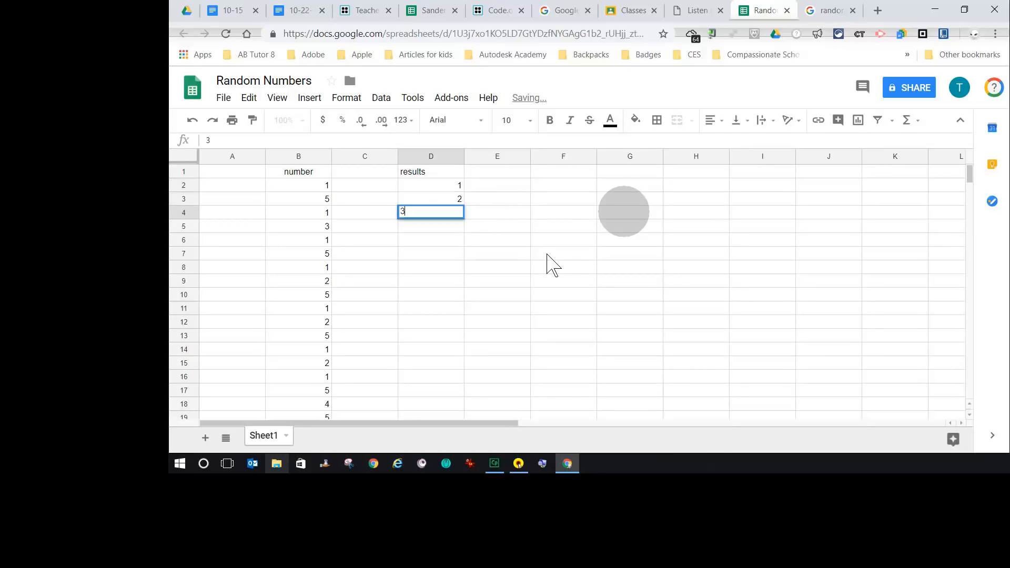
key("Return")
key("Return")
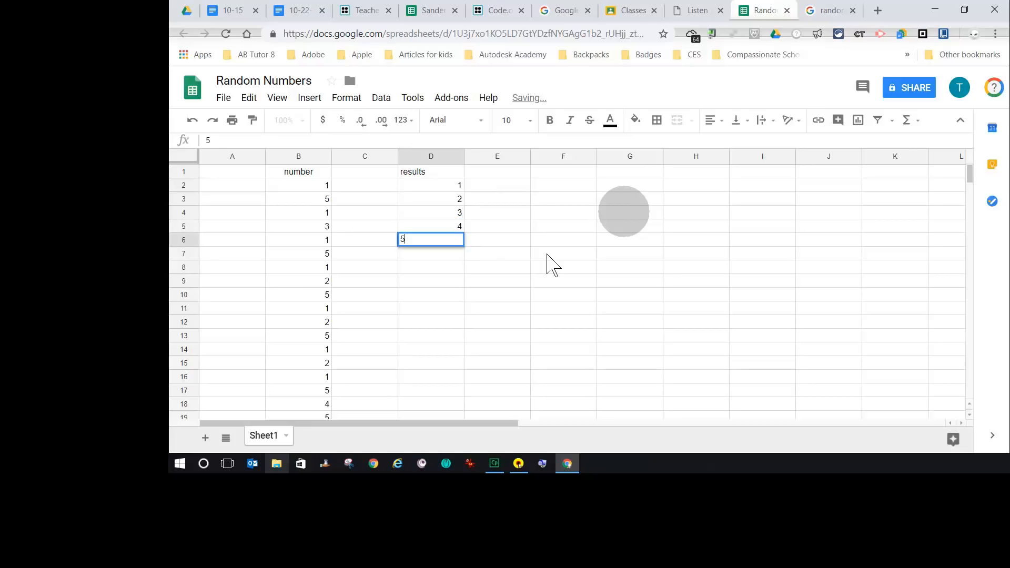
key("Return")
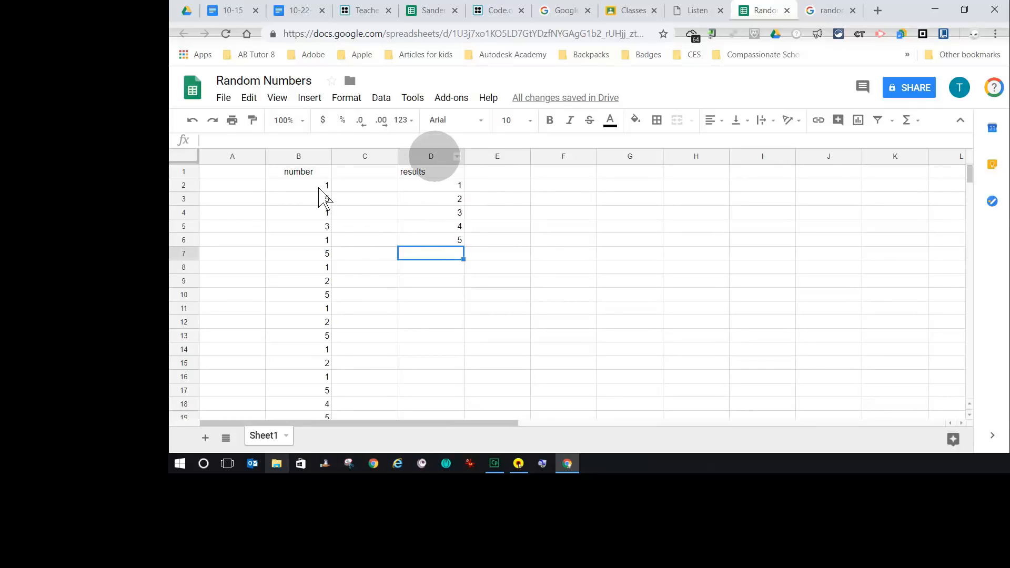
- Center-align the contents of column D and column B
left_click(431, 157)
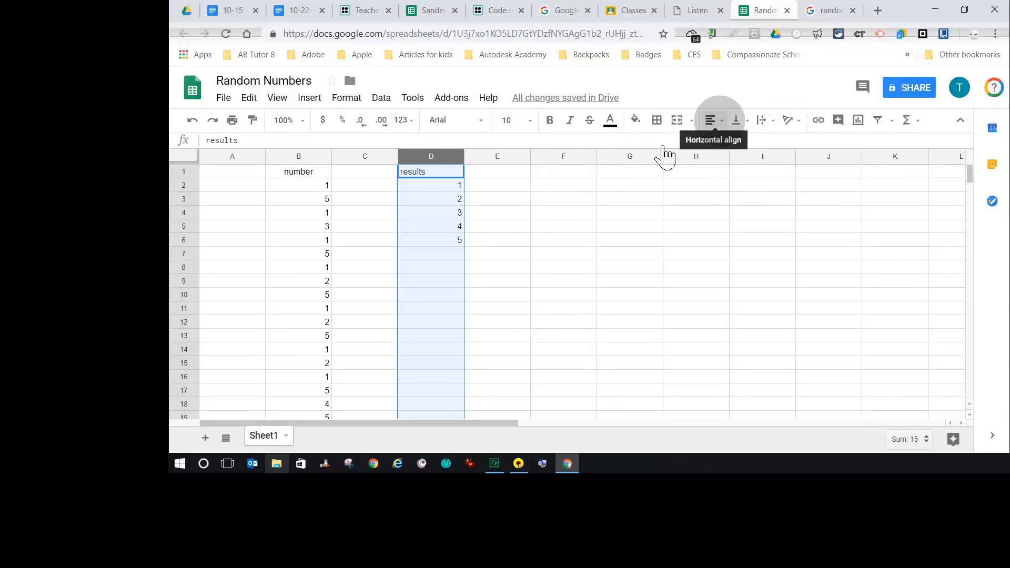
left_click(719, 120)
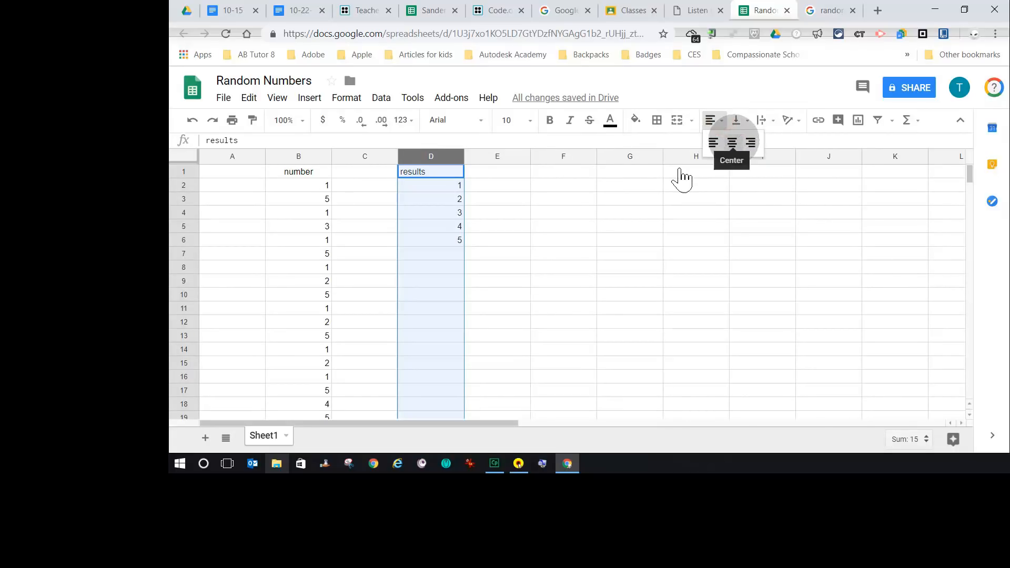
left_click(732, 143)
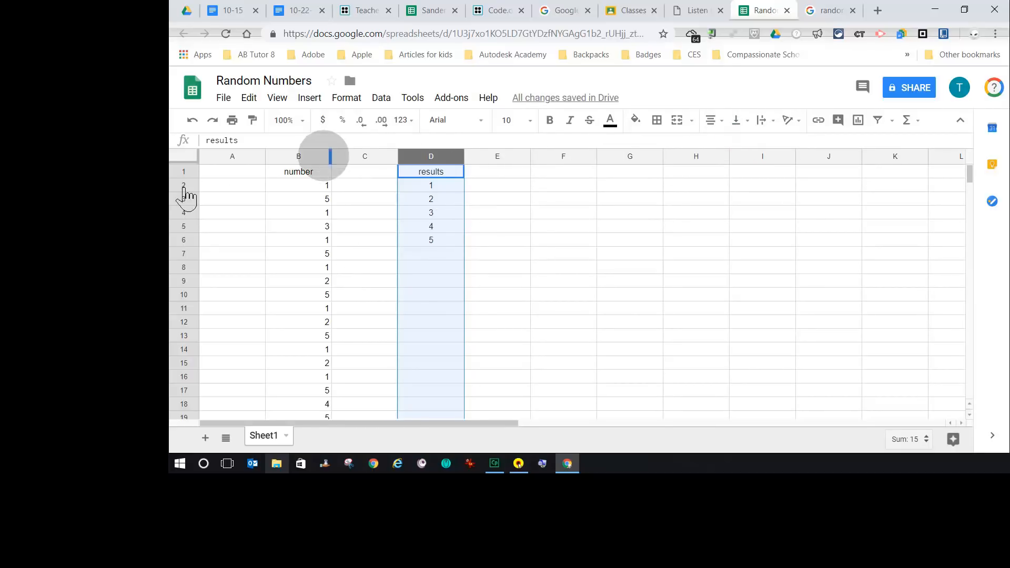
left_click(305, 155)
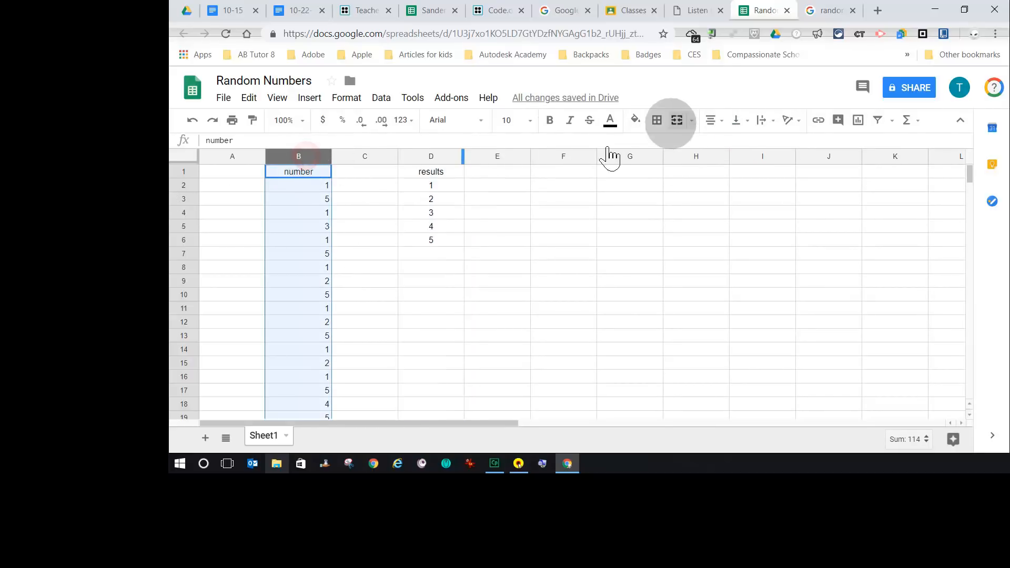
left_click(712, 120)
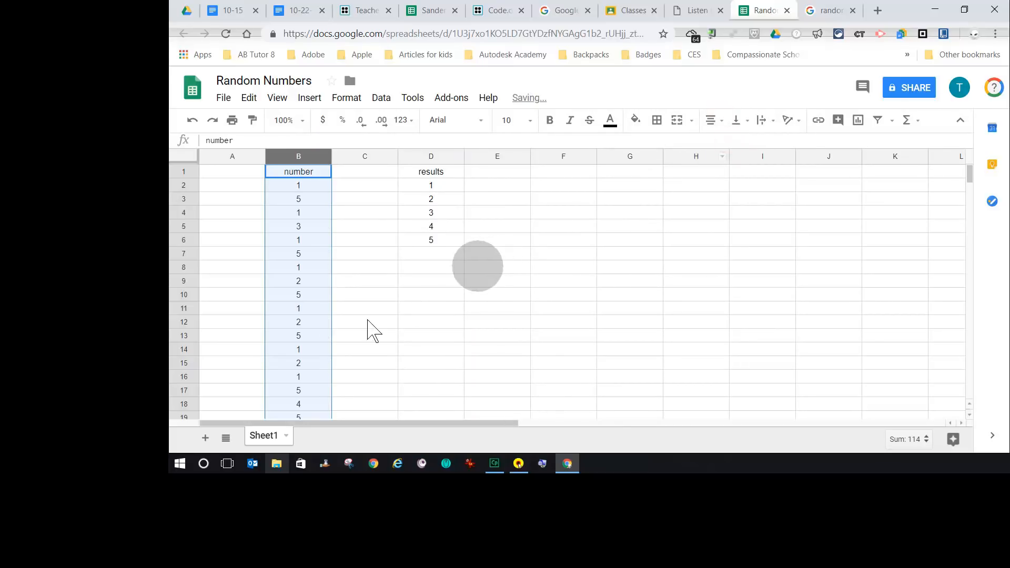
left_click(500, 185)
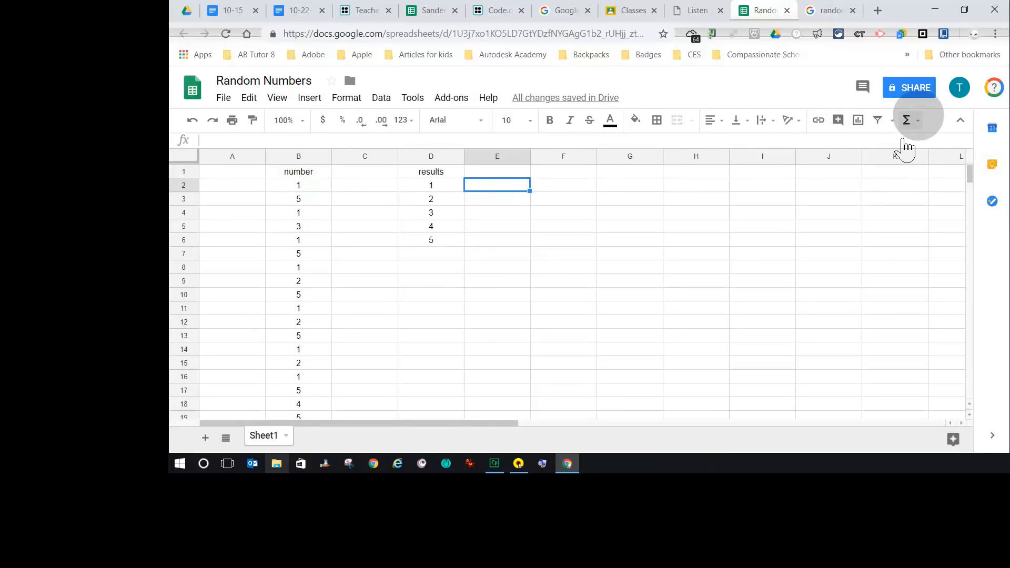
left_click(915, 120)
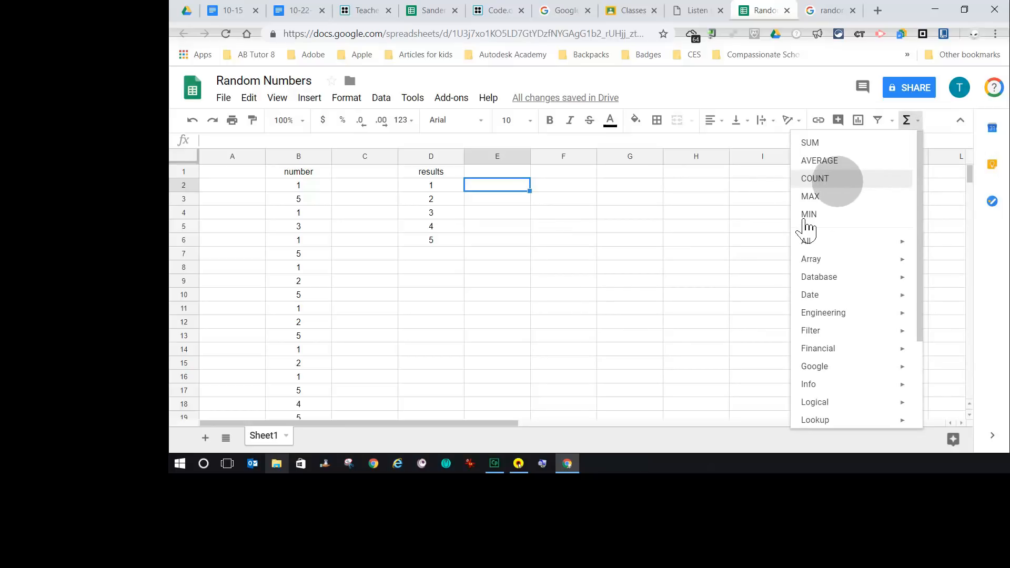
mouse_move(838, 239)
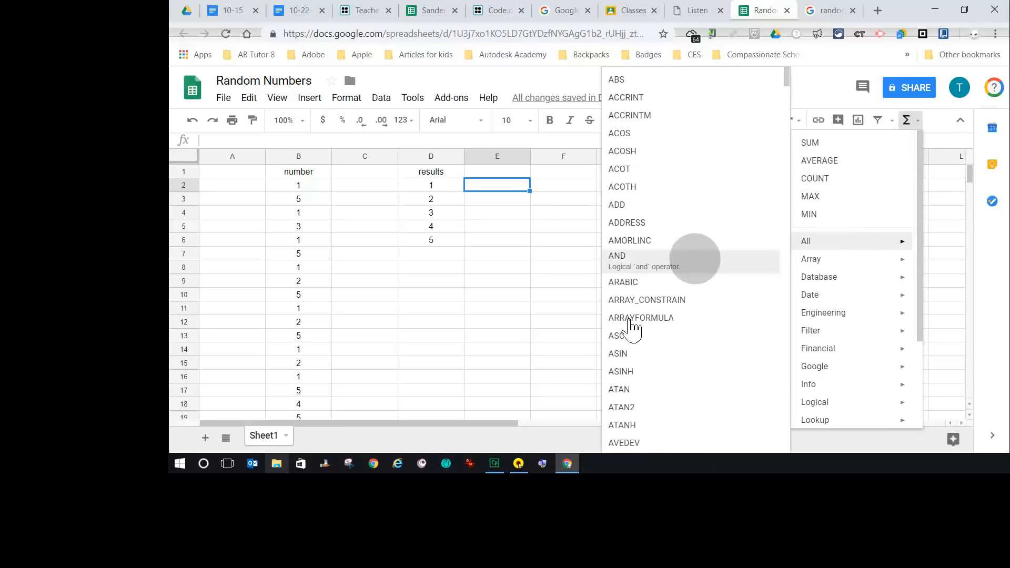
scroll(612, 368, "down", 20)
scroll(611, 368, "down", 3)
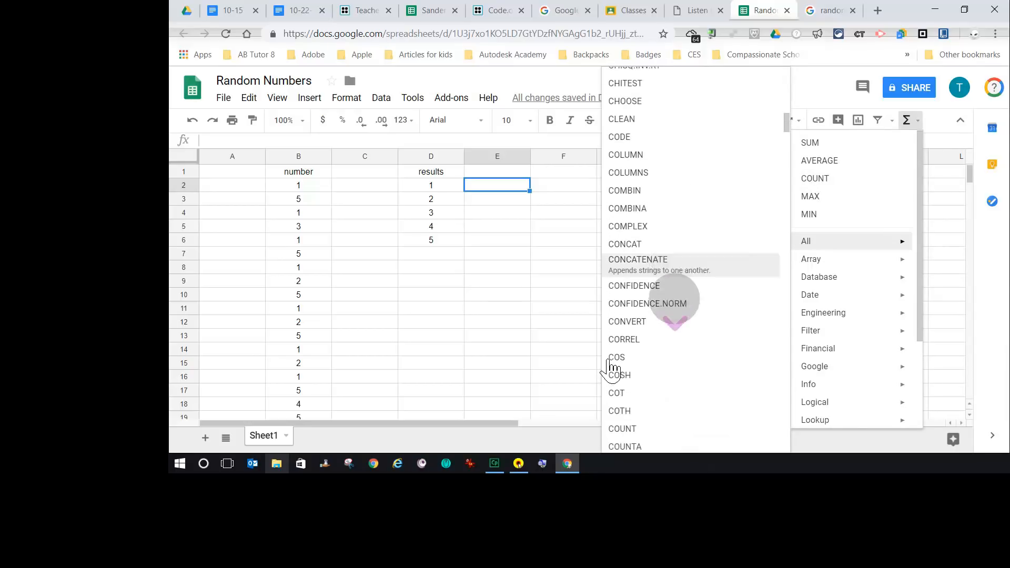
scroll(611, 368, "up", 1)
scroll(612, 368, "up", 1)
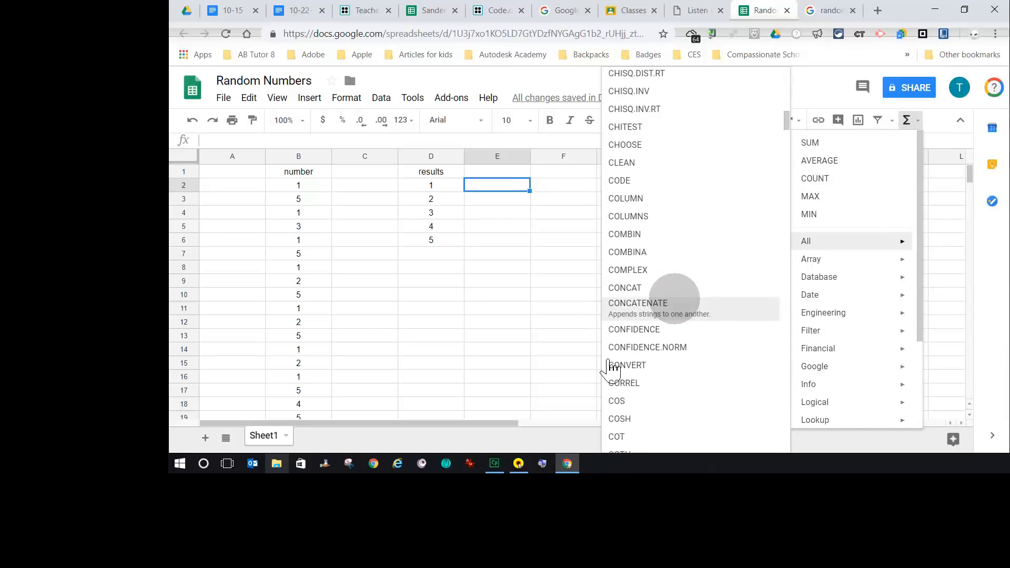
scroll(612, 368, "up", 1)
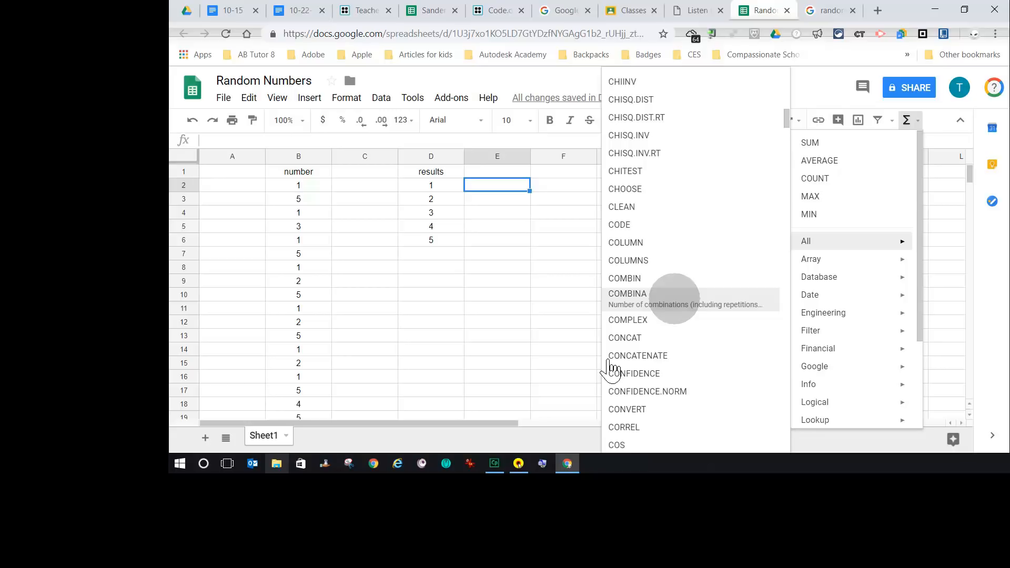
scroll(612, 368, "down", 5)
scroll(610, 368, "down", 1)
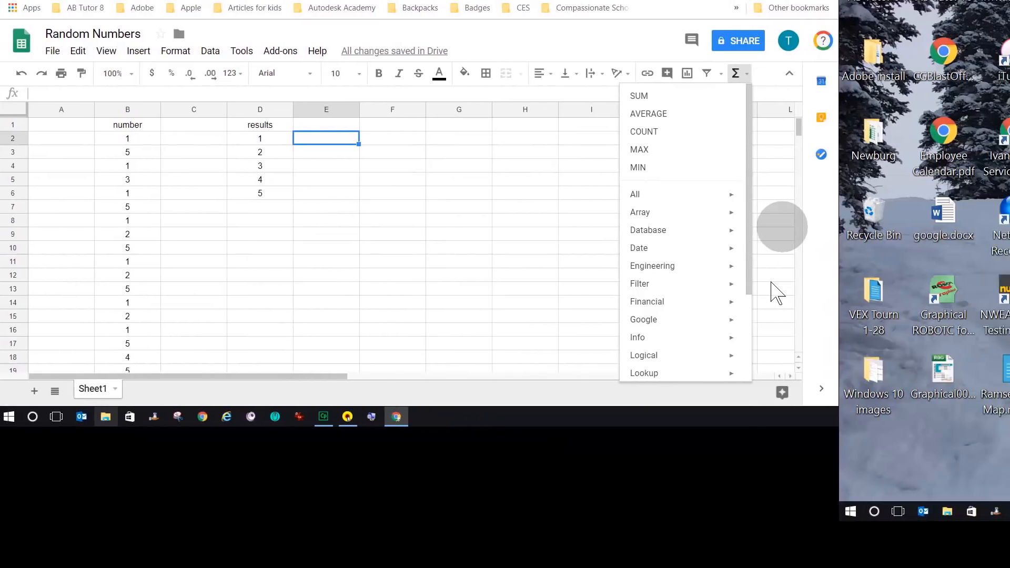
left_click(781, 226)
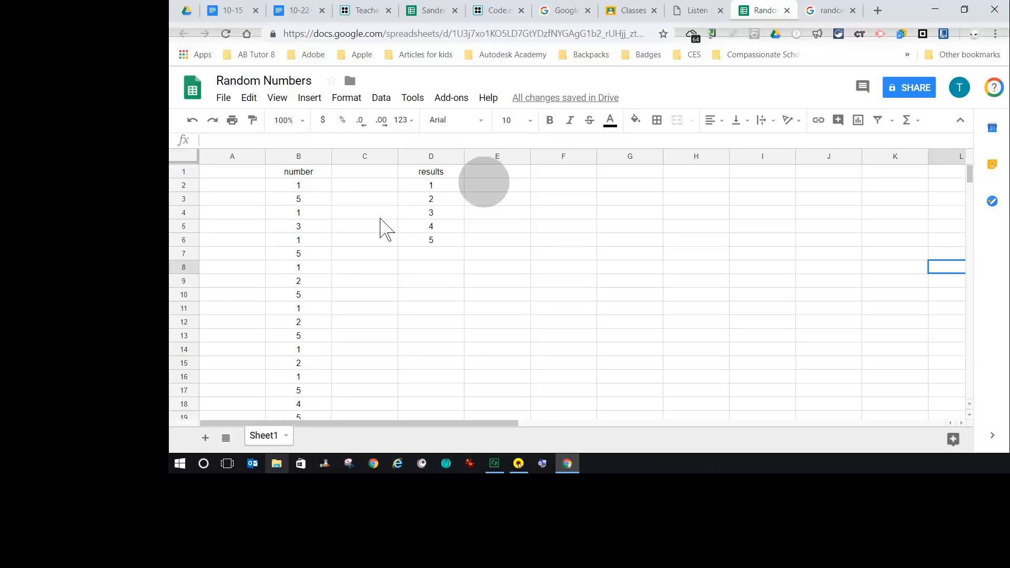
- Insert a COUNTIF formula in cell E2 using the number range B2:B21 and enter it
left_click(493, 184)
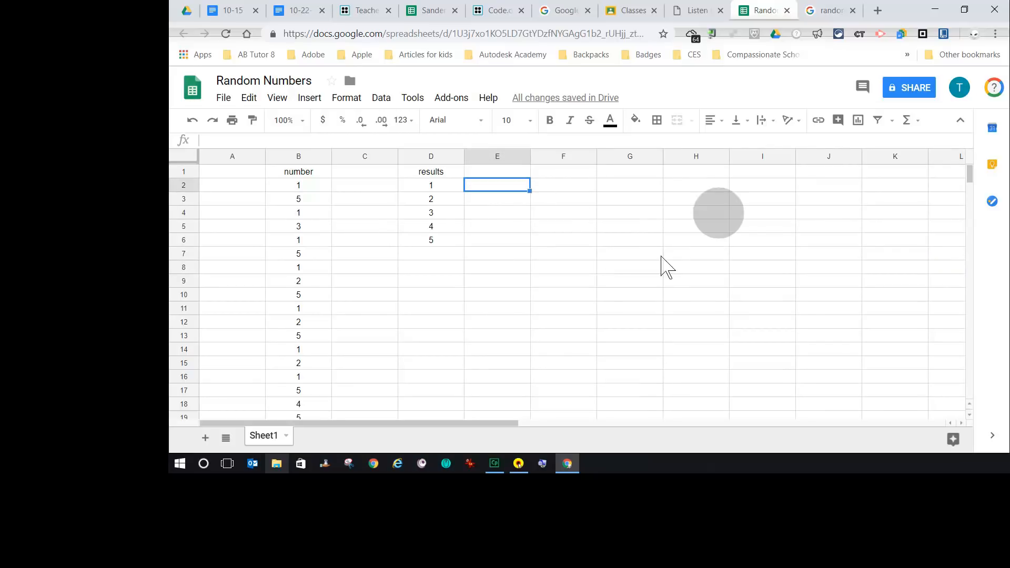
left_click(918, 121)
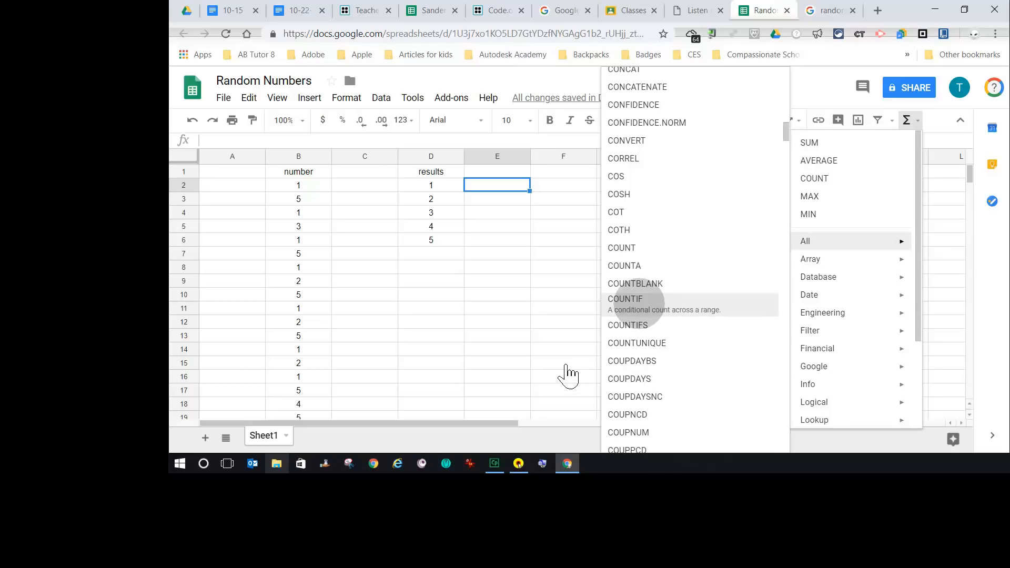
left_click(639, 300)
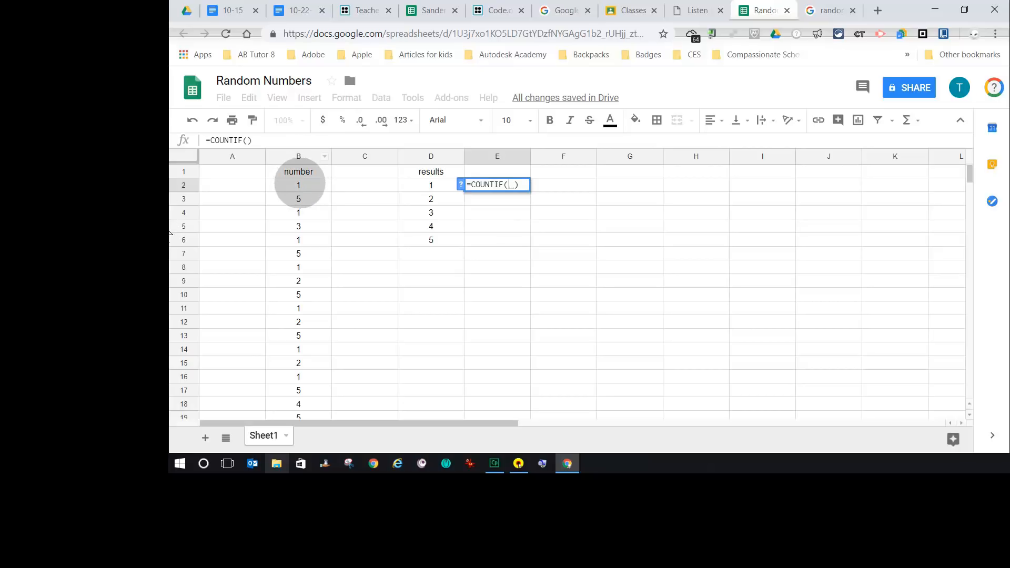
left_click(298, 185)
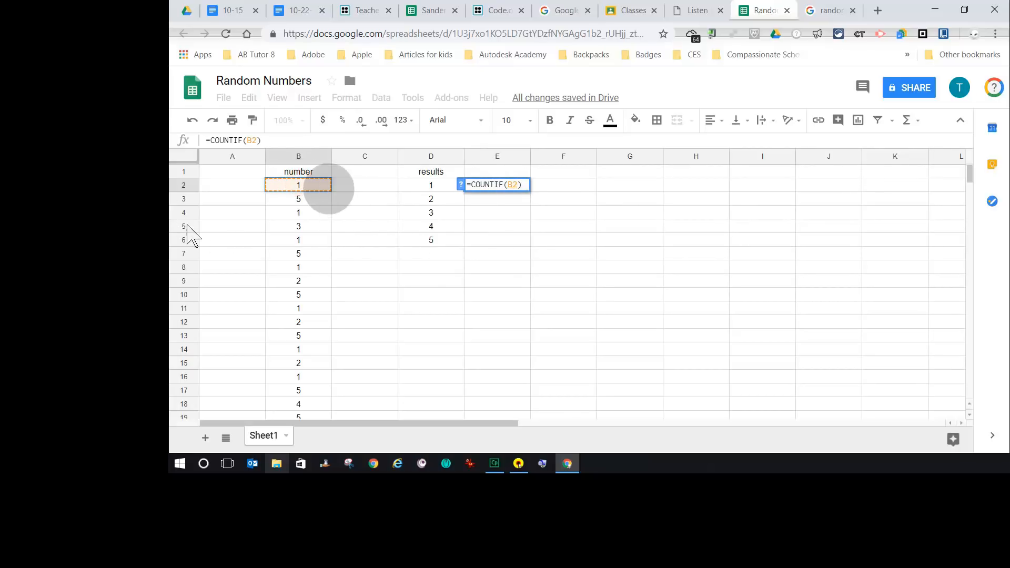
left_click_drag(316, 185, 317, 271)
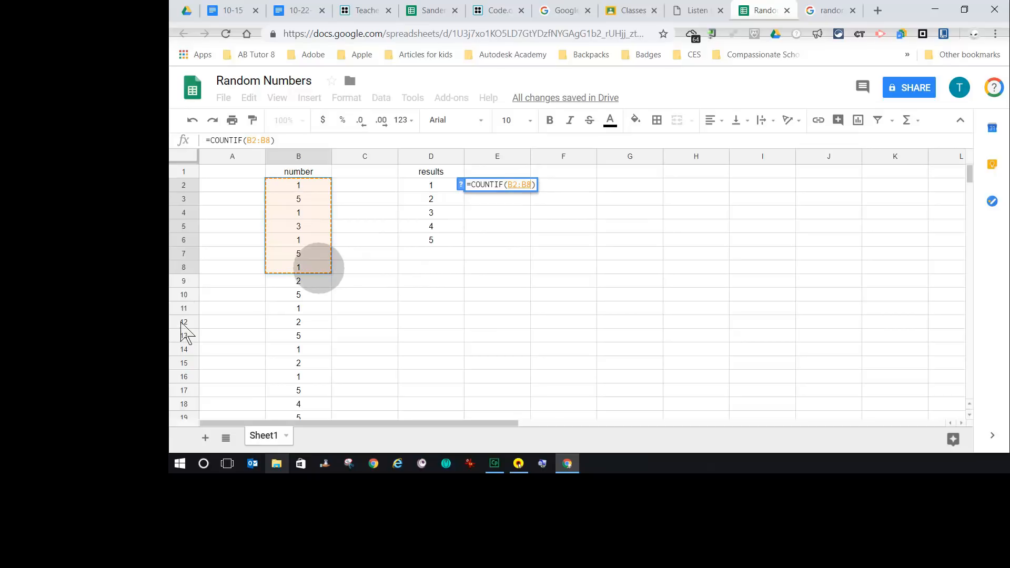
left_click(319, 268)
left_click(316, 184)
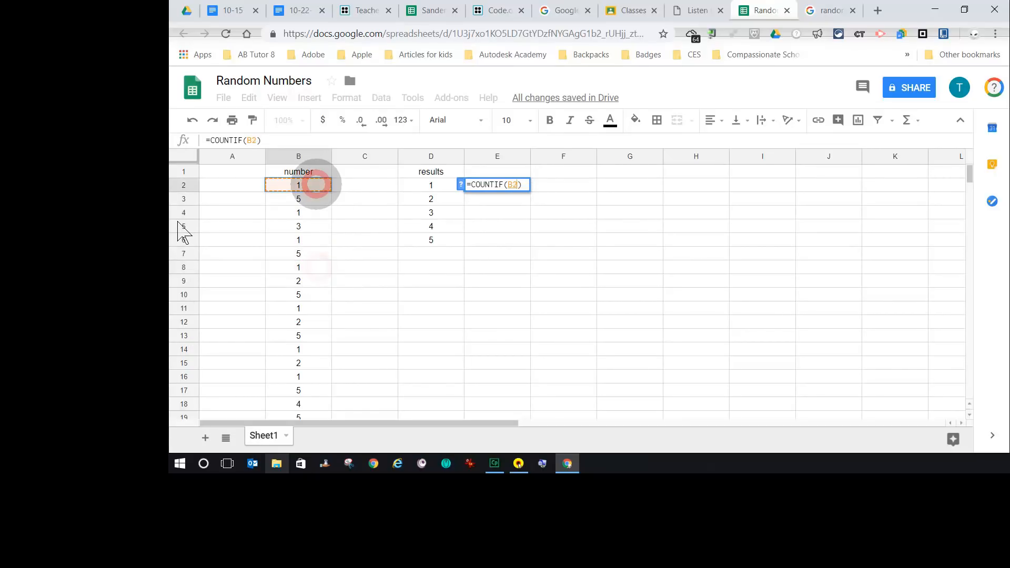
left_click_drag(315, 184, 319, 324)
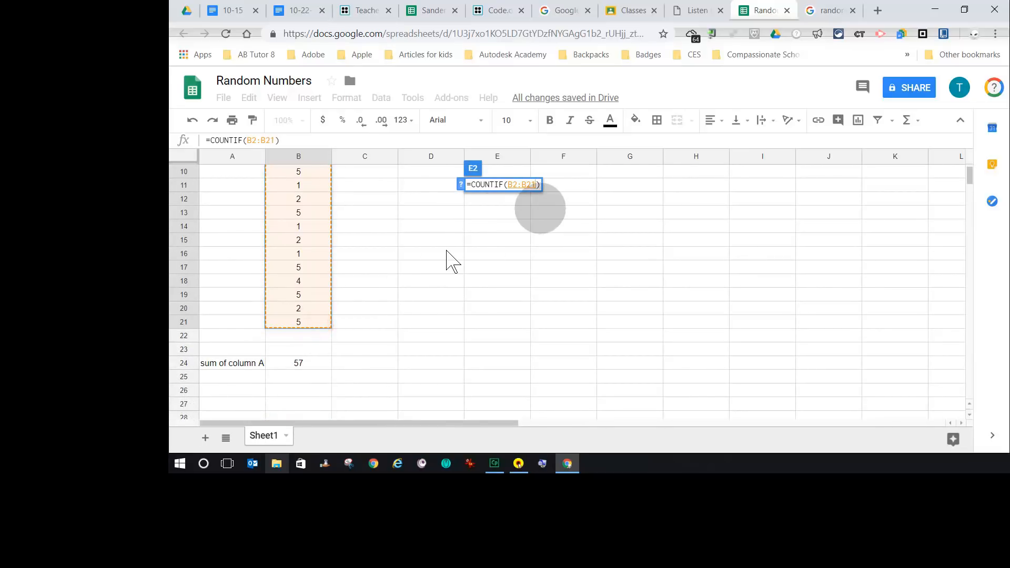
key("Return")
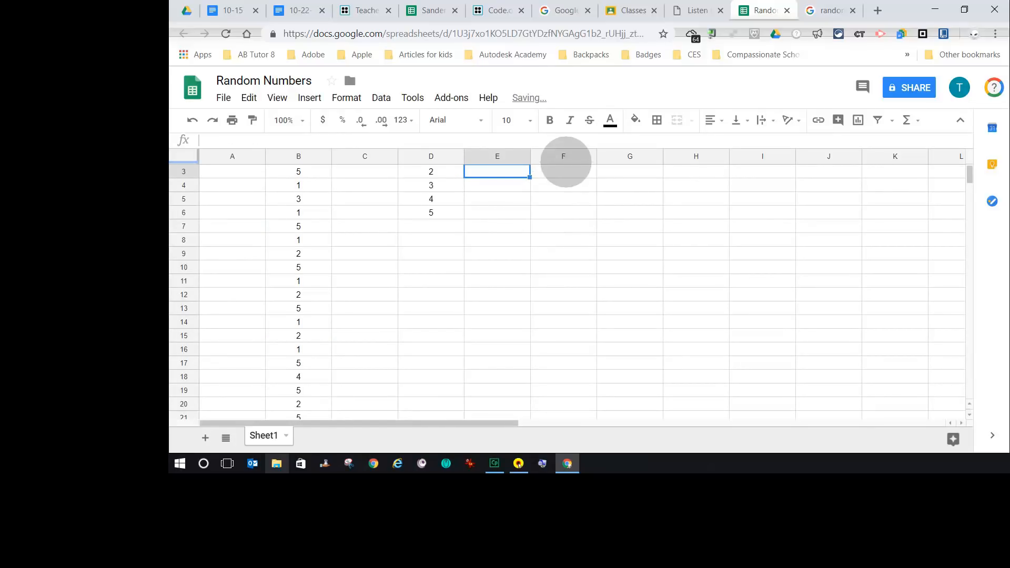
- Edit the E2 formula to add the criterion "1", making it =COUNTIF(B2:B21, "1")
scroll(473, 324, "up", 1)
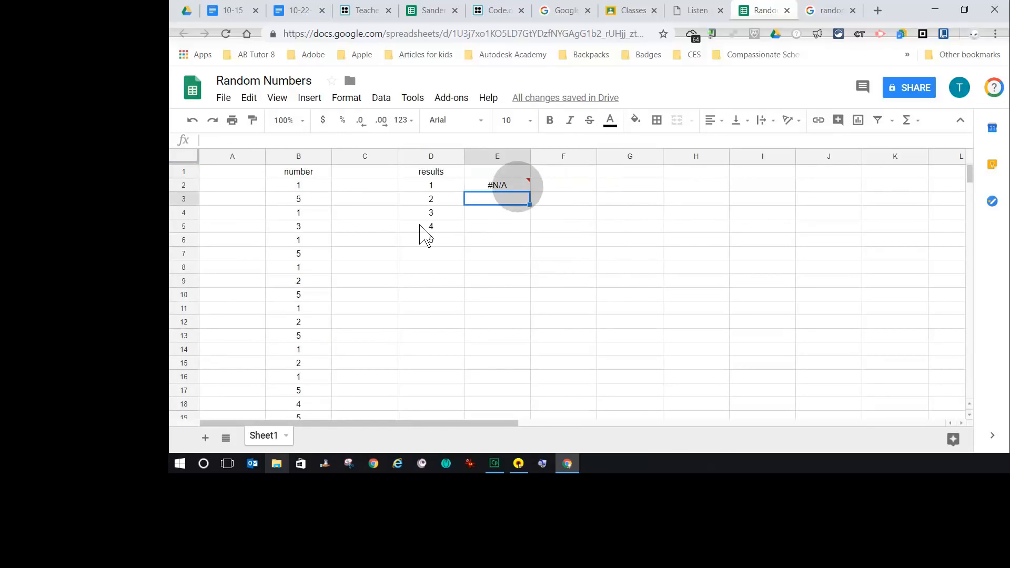
left_click(517, 187)
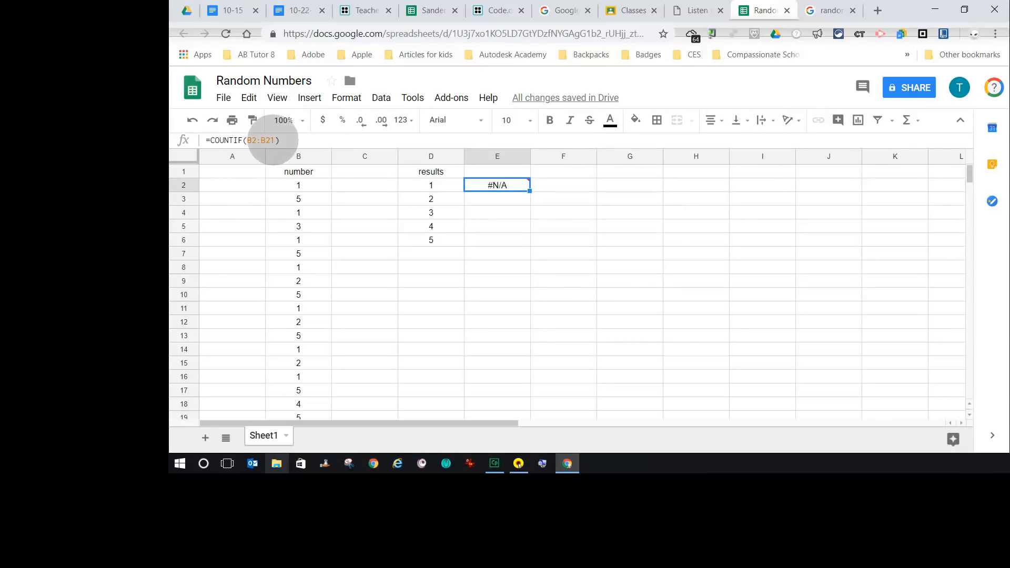
left_click(274, 140)
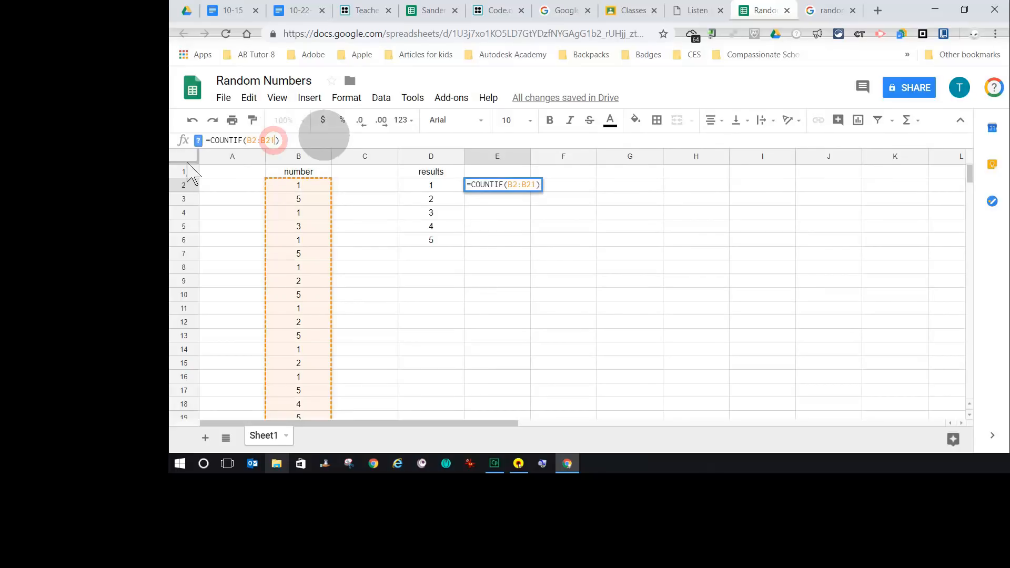
type(", ")
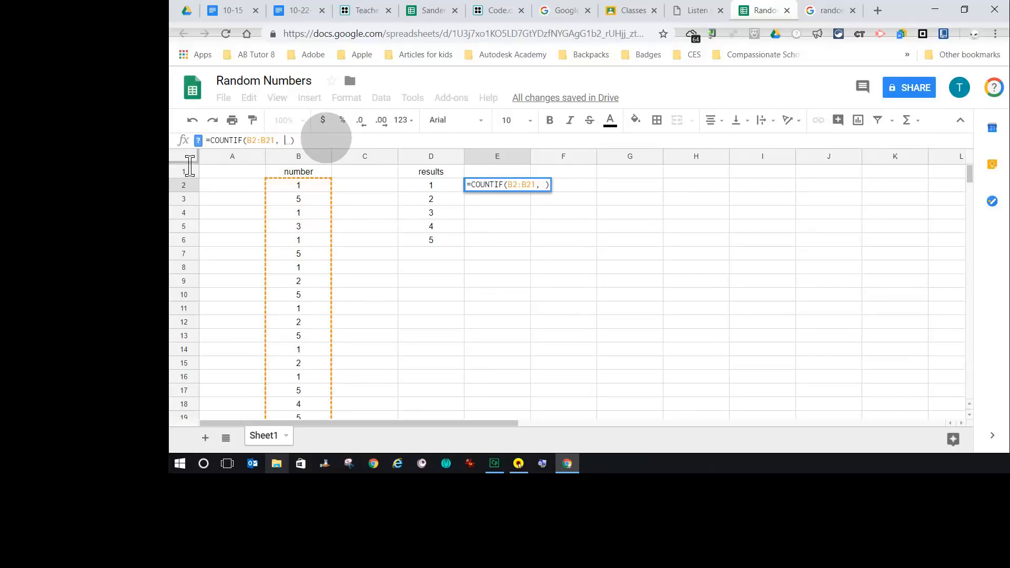
type("\"1")
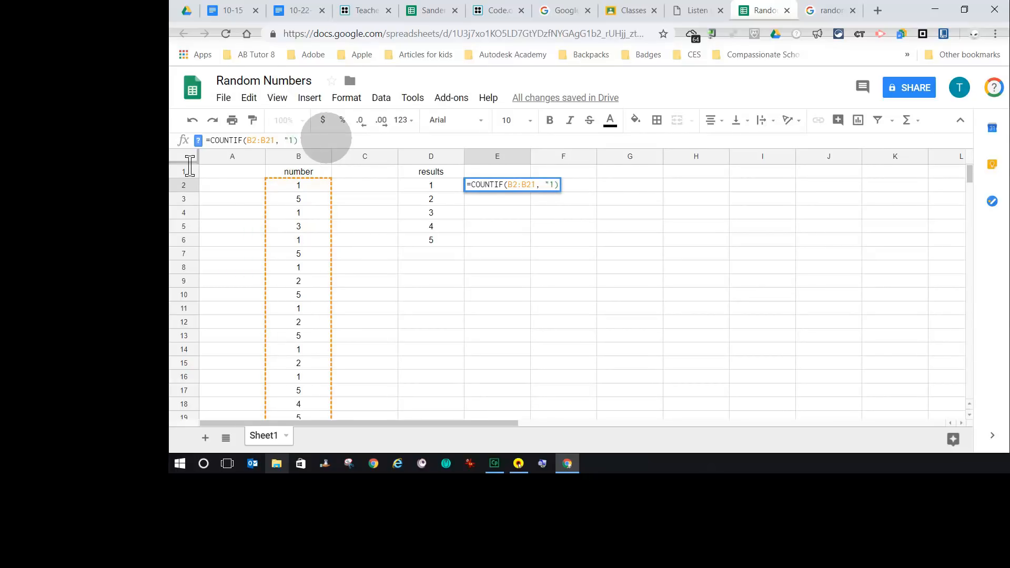
key("shift")
key("Return")
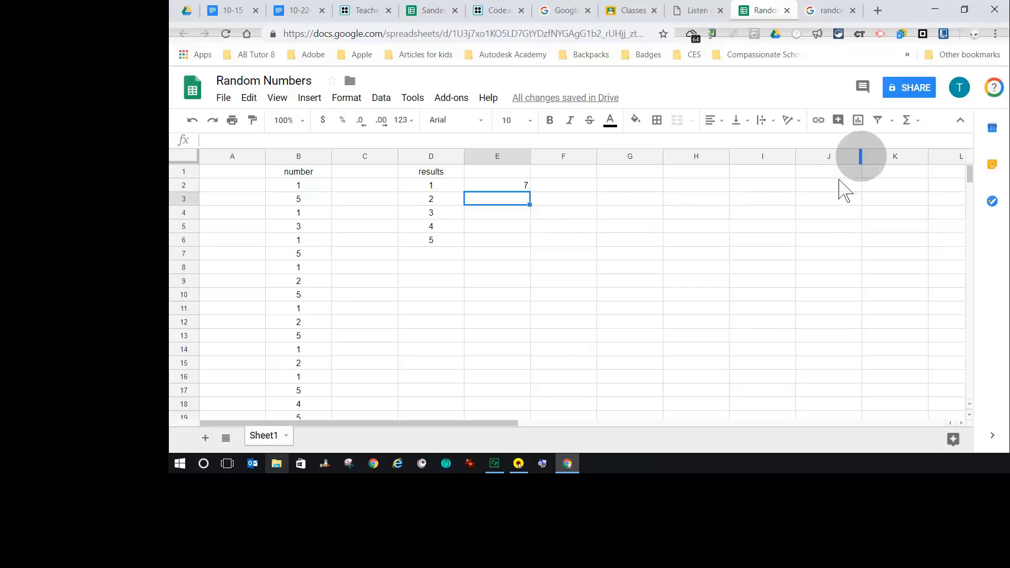
- Enter =COUNTIF(B2:B21,"2") in cell E3 to count the 2s in the number column
left_click(918, 120)
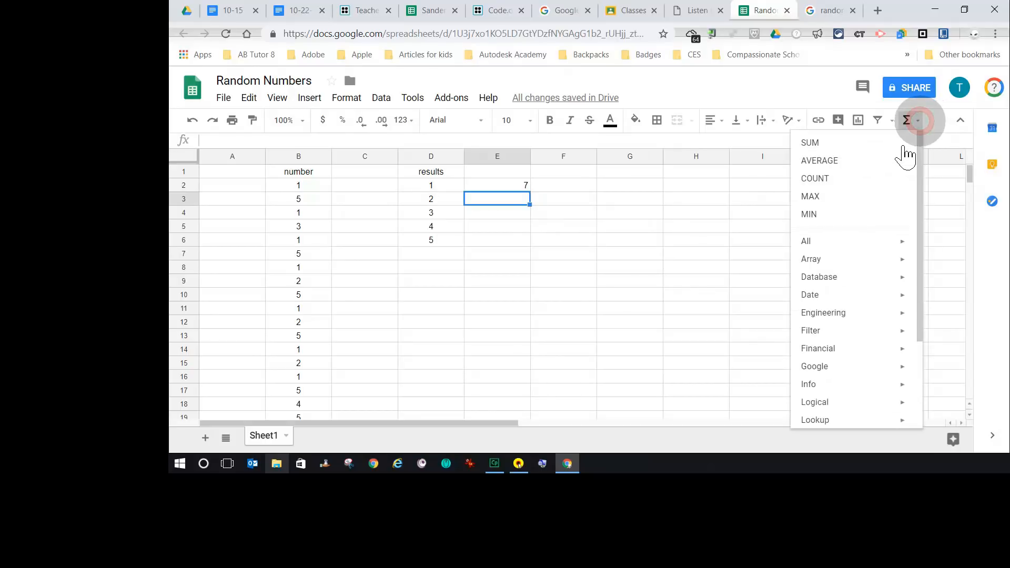
mouse_move(862, 240)
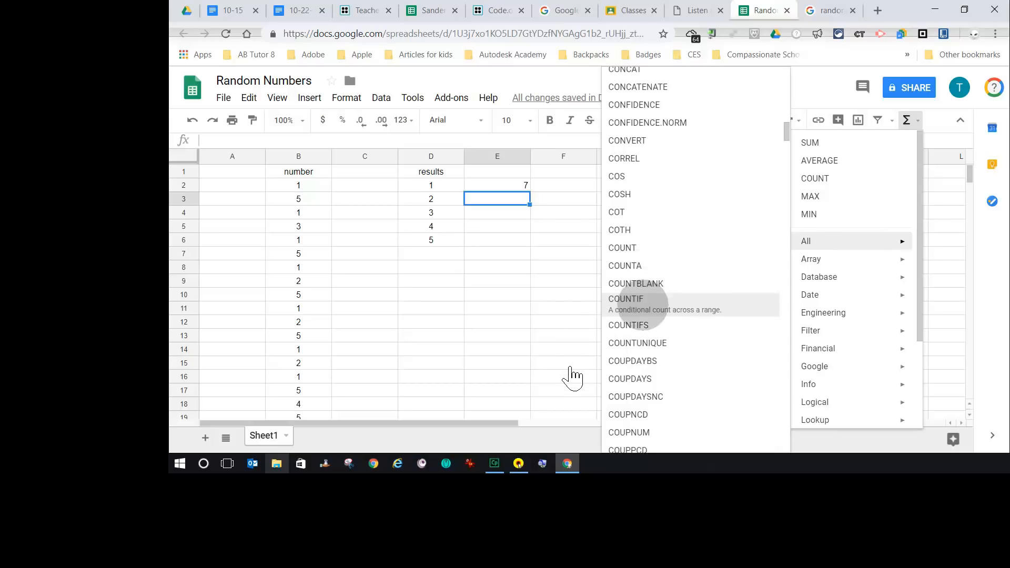
left_click(636, 302)
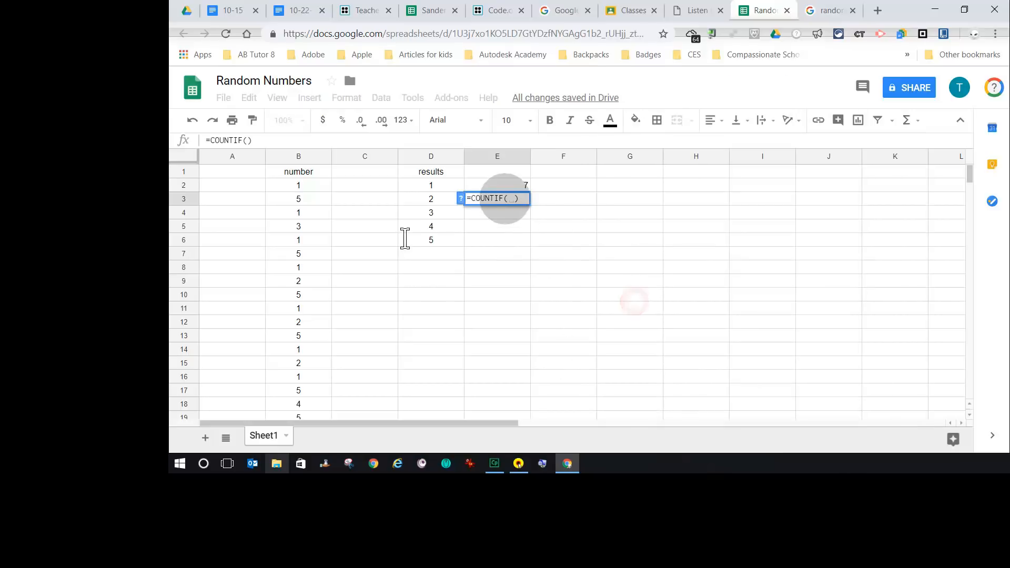
left_click(313, 187)
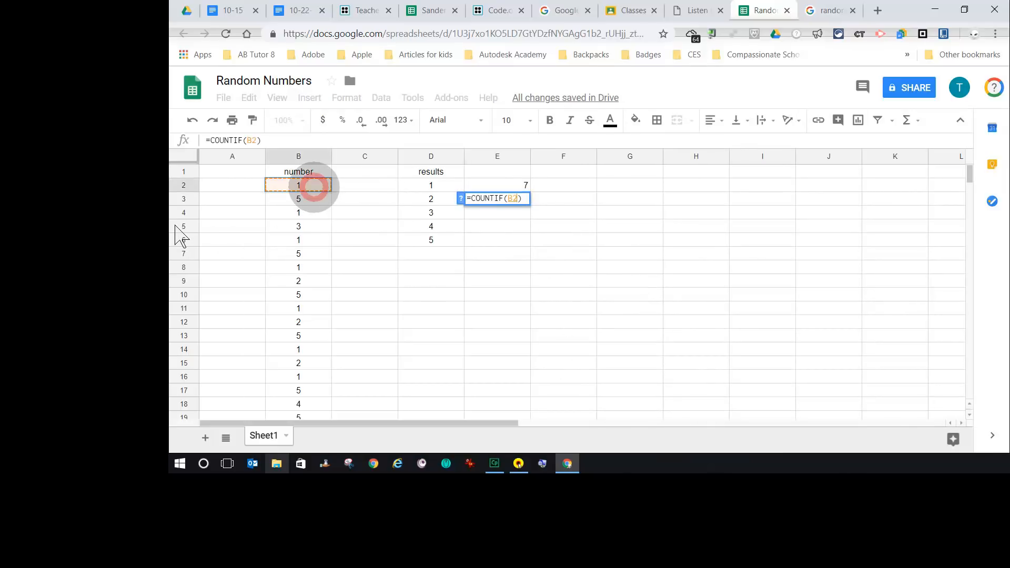
left_click_drag(313, 187, 317, 349)
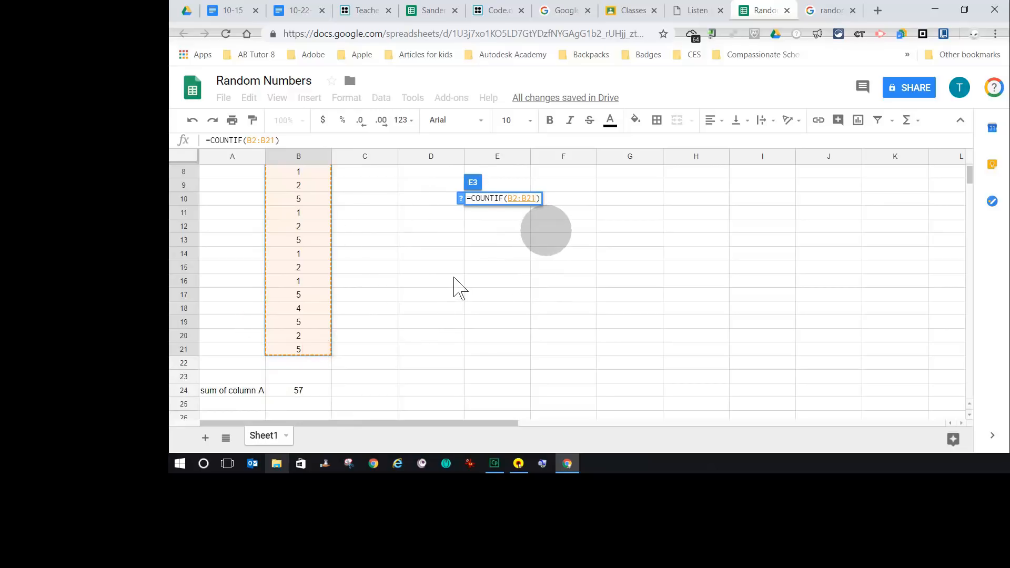
type(",")
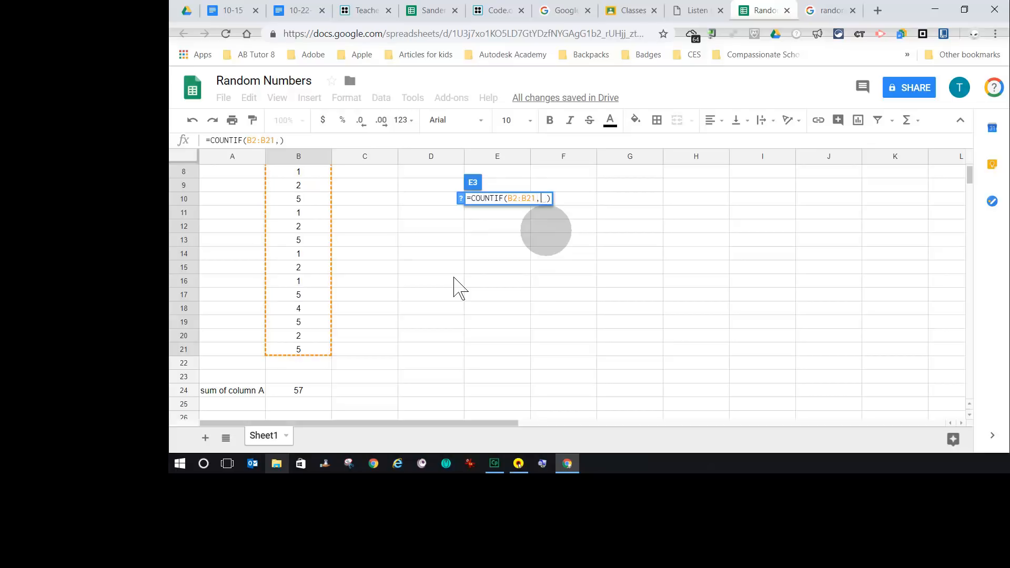
scroll(558, 334, "up", 3)
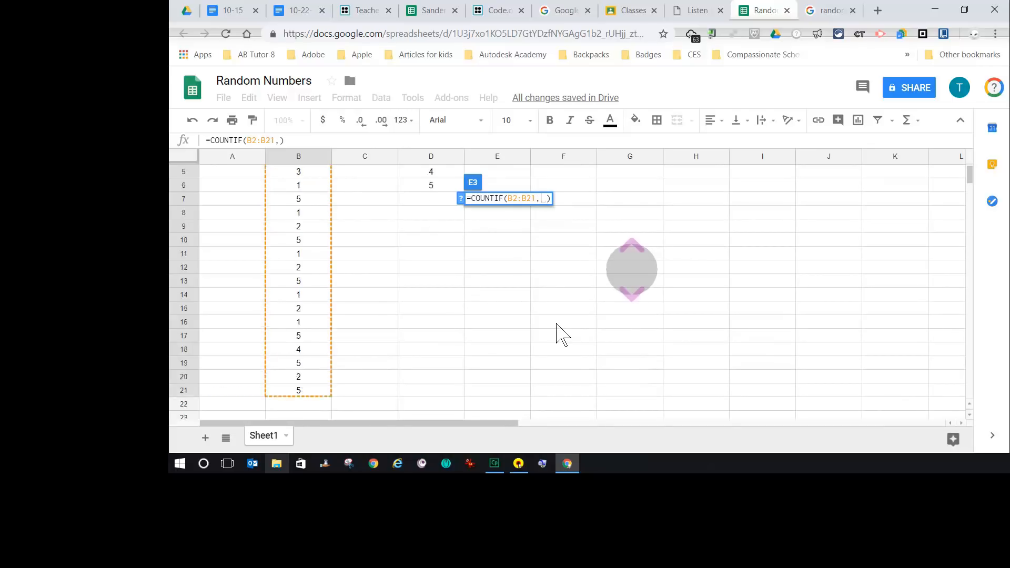
scroll(559, 333, "down", 1)
scroll(558, 333, "up", 1)
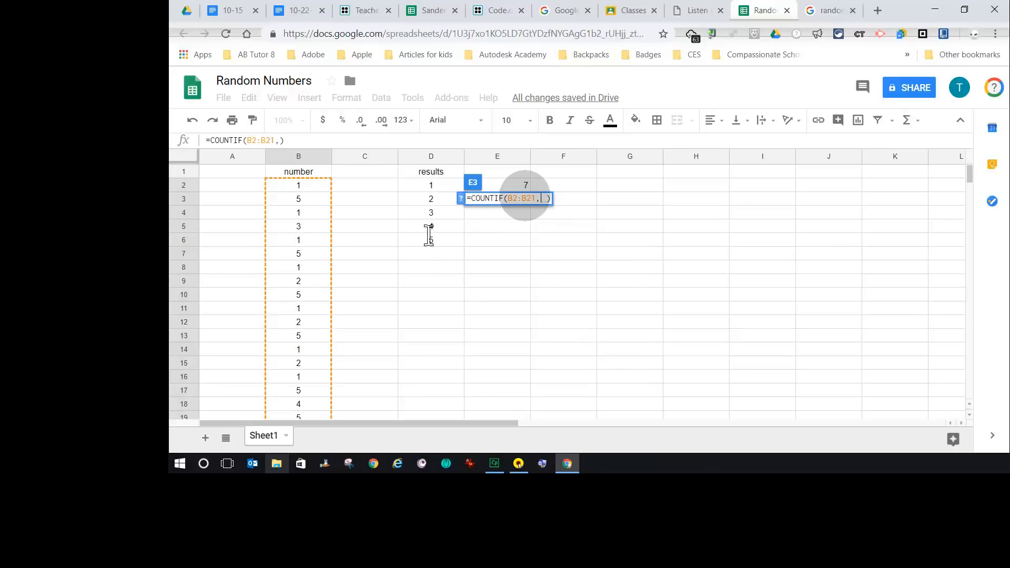
type("\"2\"")
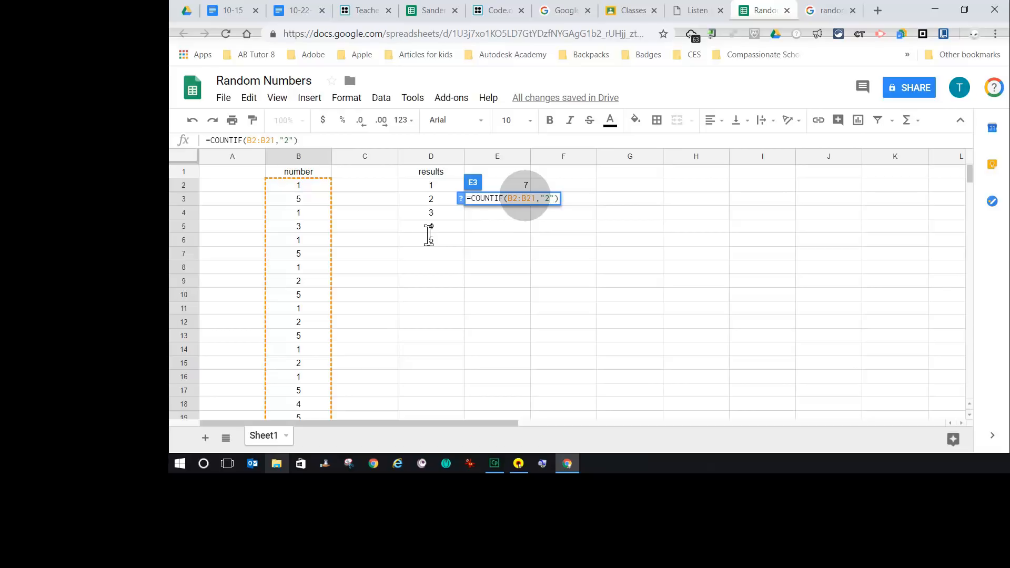
key("Return")
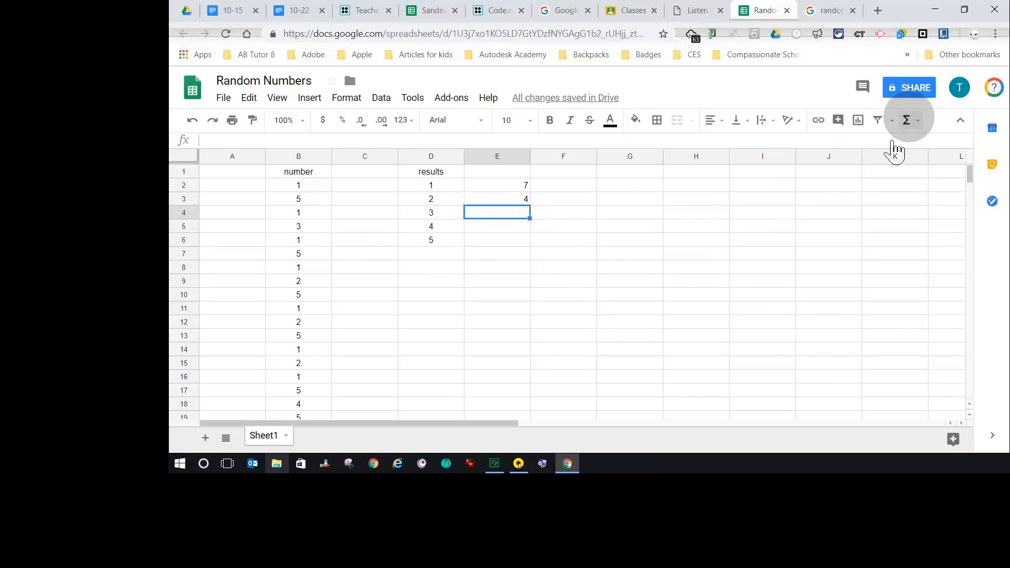
- Enter =COUNTIF(B2:B21, "3") in cell E4 to count the 3s in the number column
left_click(910, 120)
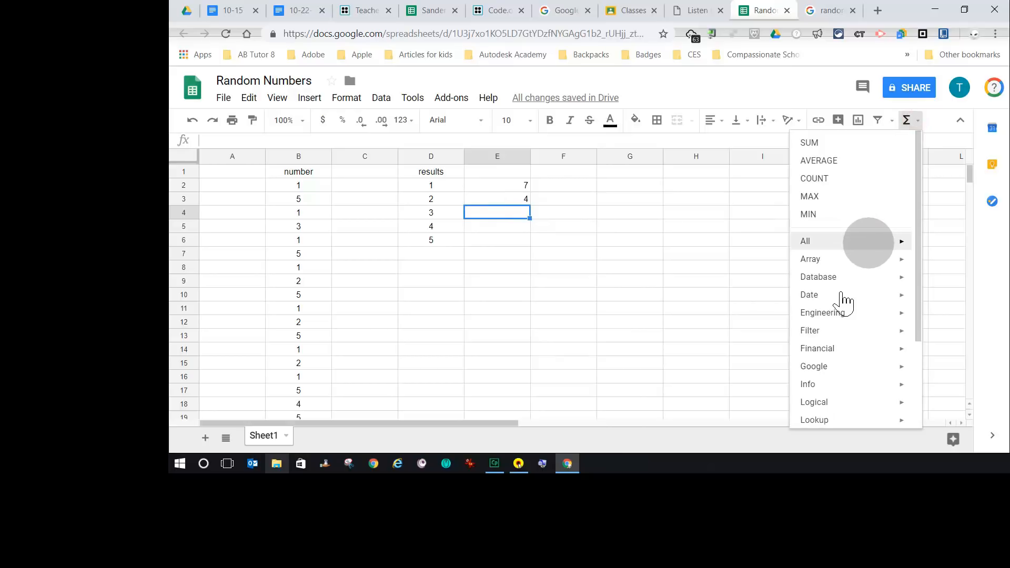
mouse_move(868, 242)
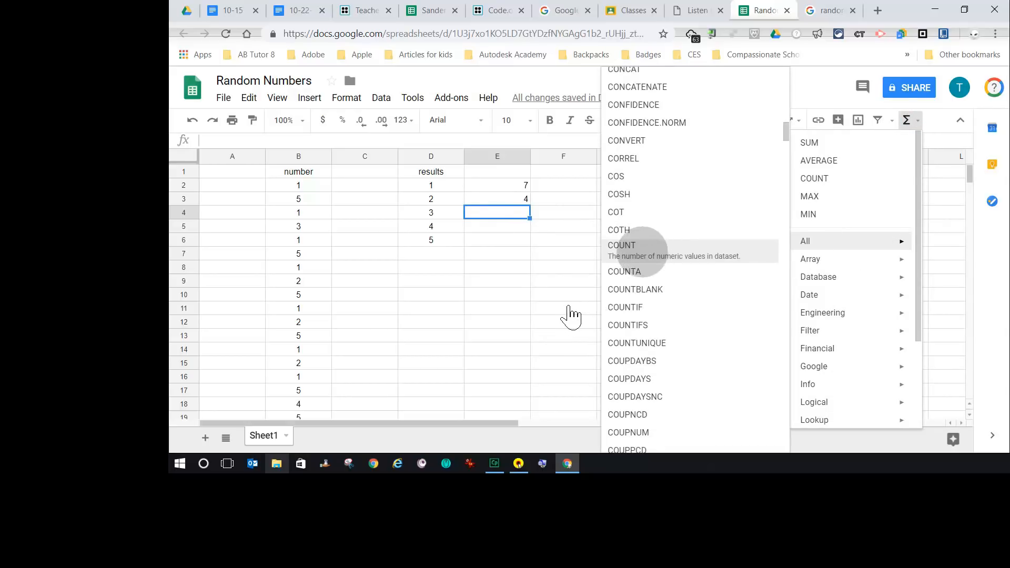
left_click(631, 307)
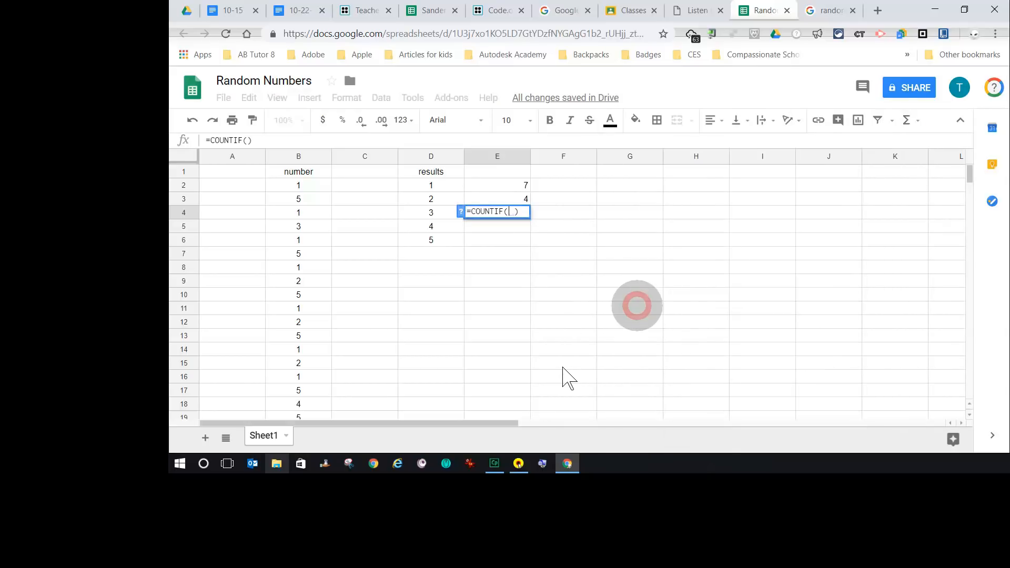
left_click_drag(294, 185, 304, 325)
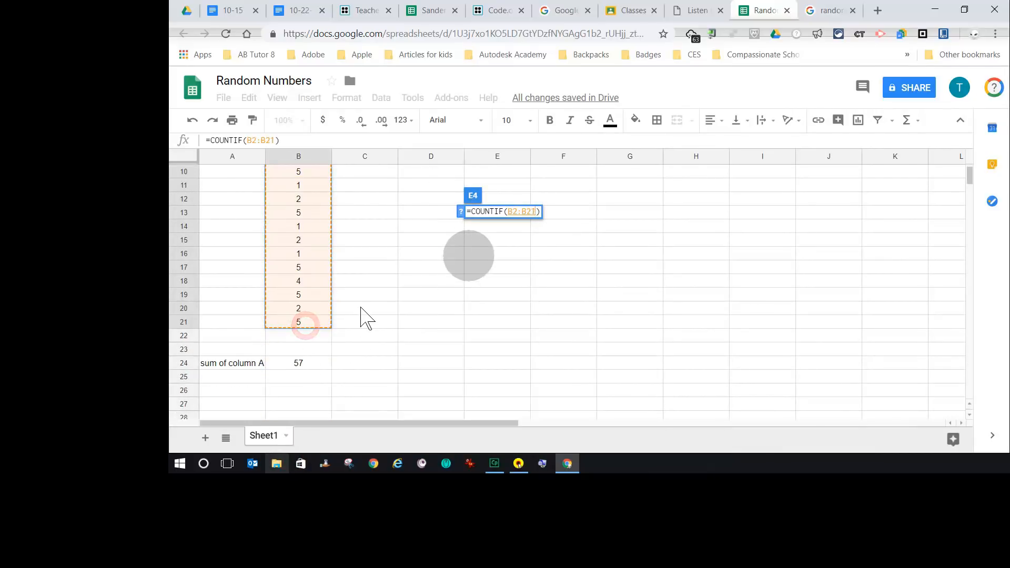
type(", ")
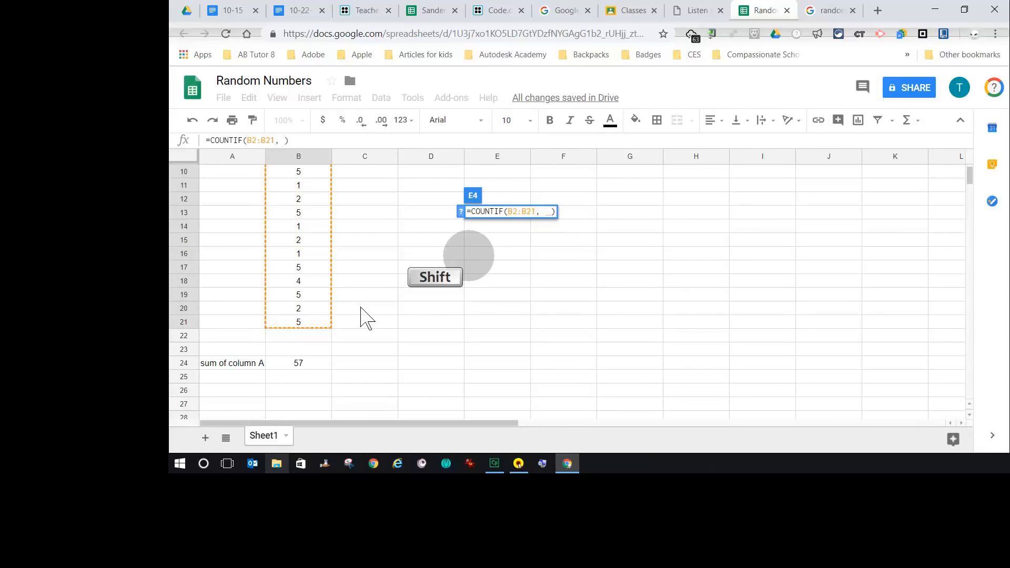
type("\"")
scroll(545, 287, "up", 2)
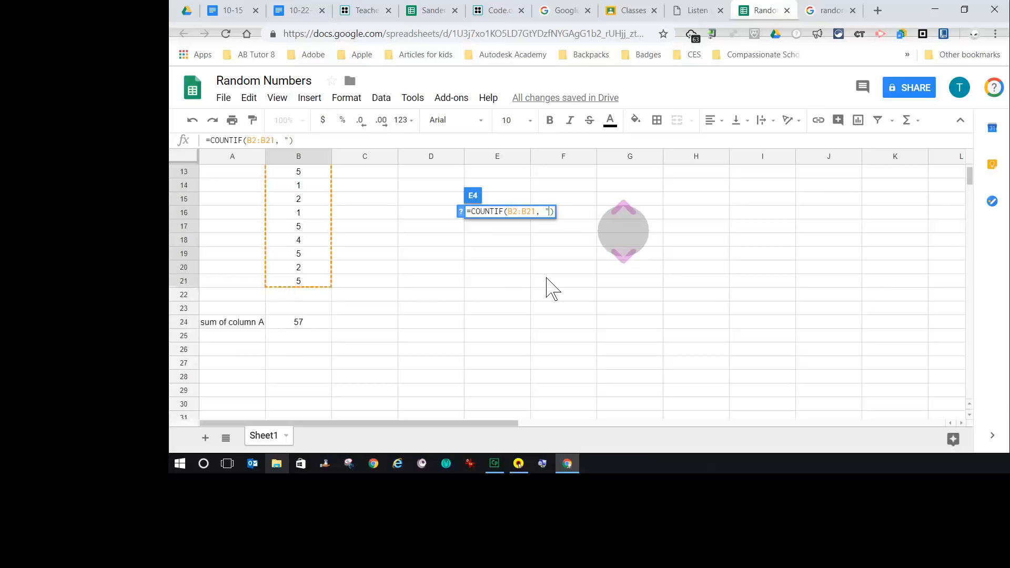
scroll(546, 287, "up", 1)
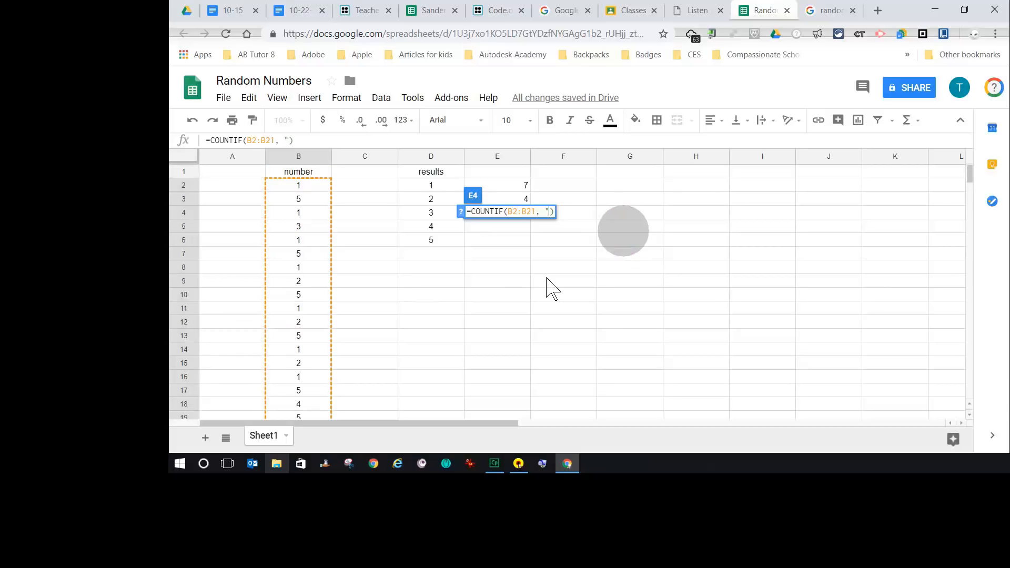
type("3\"")
key("Return")
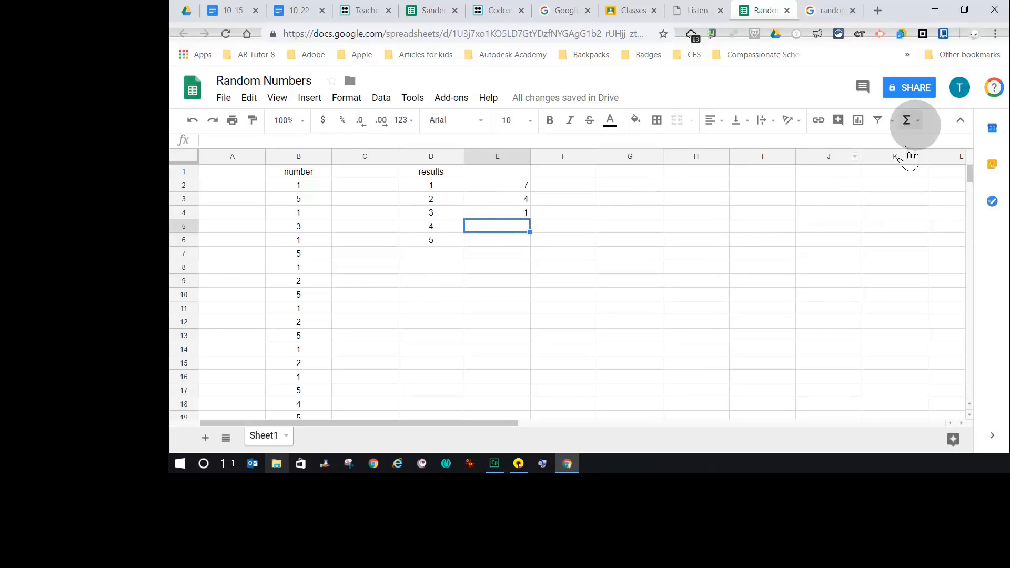
- Enter =COUNTIF(B2:B21,"4") in cell E5 to count the 4s in the number column
left_click(907, 120)
left_click(875, 246)
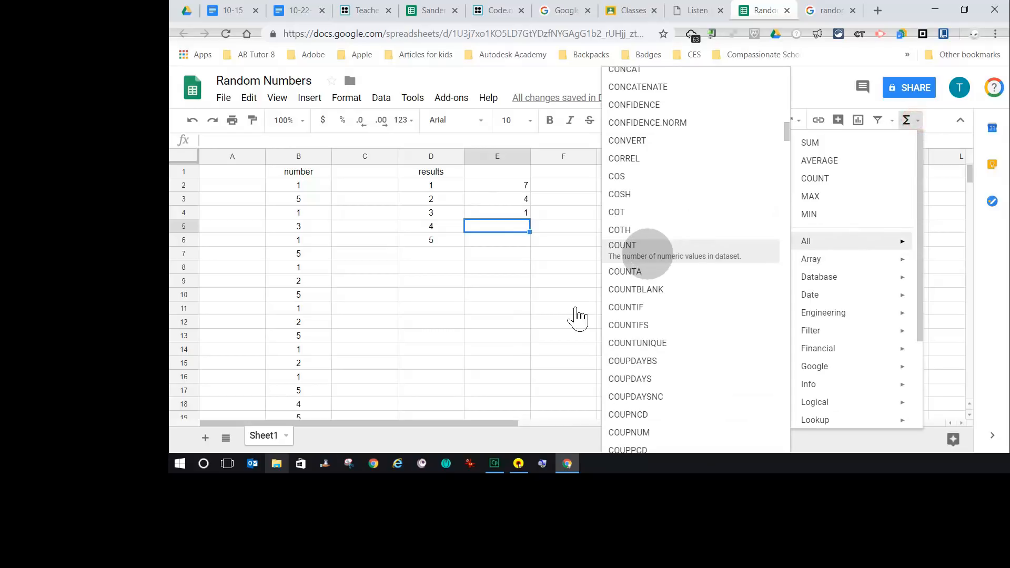
left_click(636, 305)
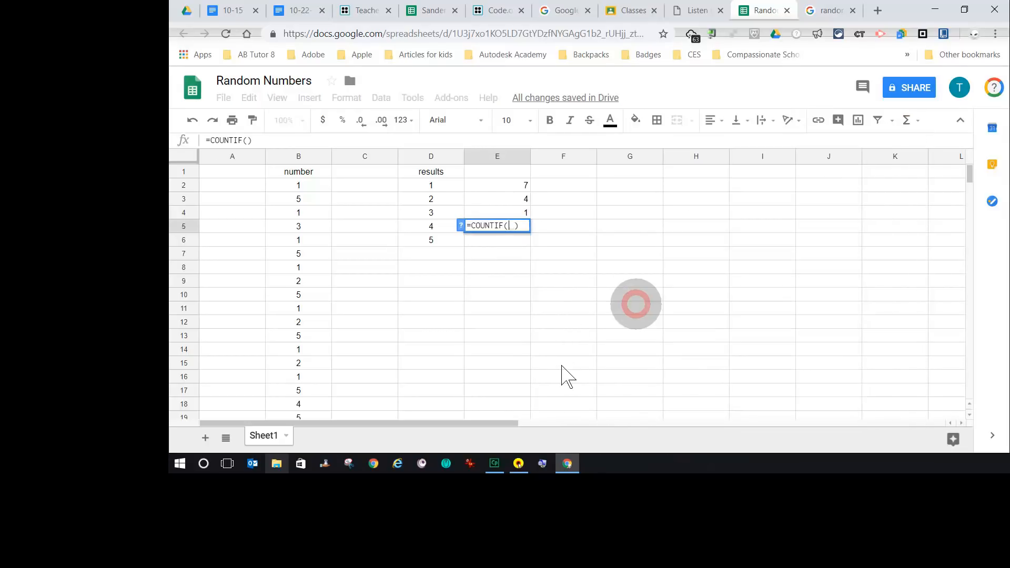
left_click_drag(295, 182, 289, 267)
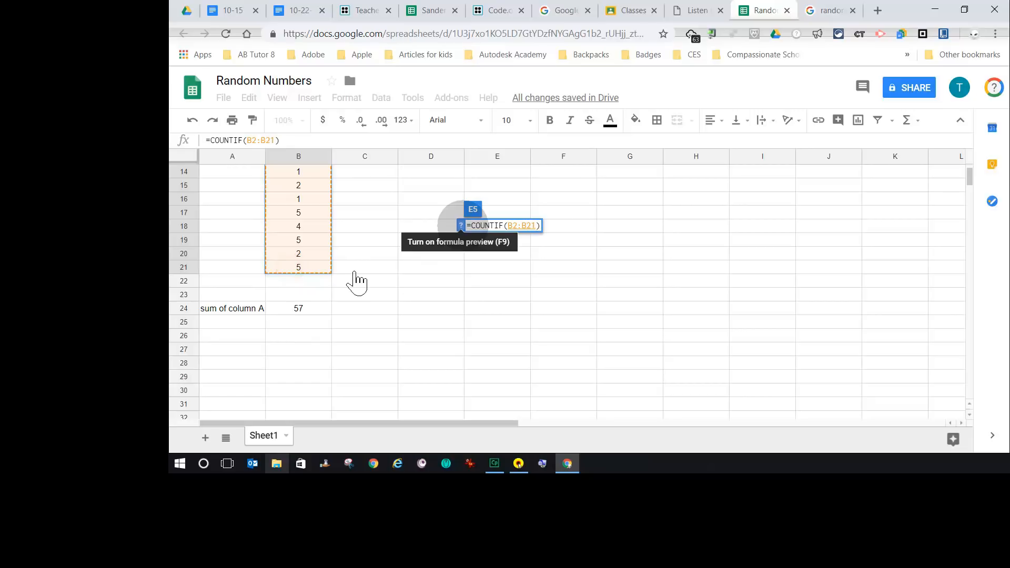
type("/")
key("BackSpace")
type(",")
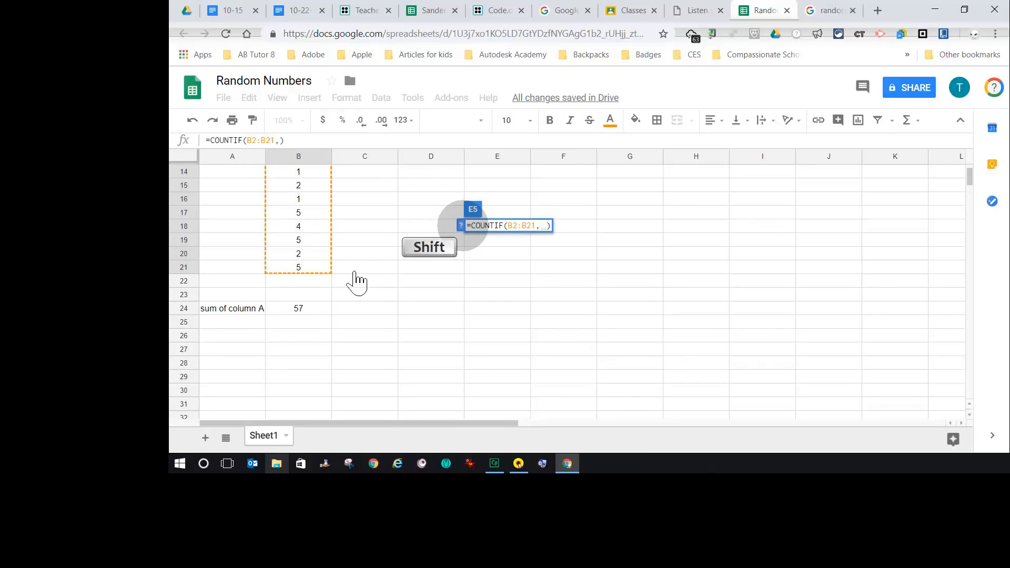
type("\"")
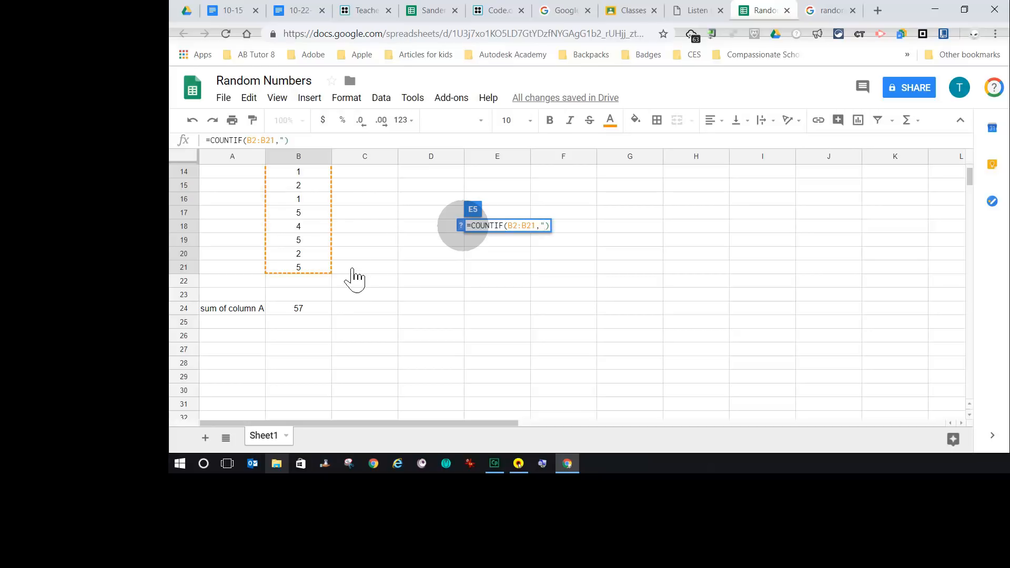
scroll(690, 284, "up", 3)
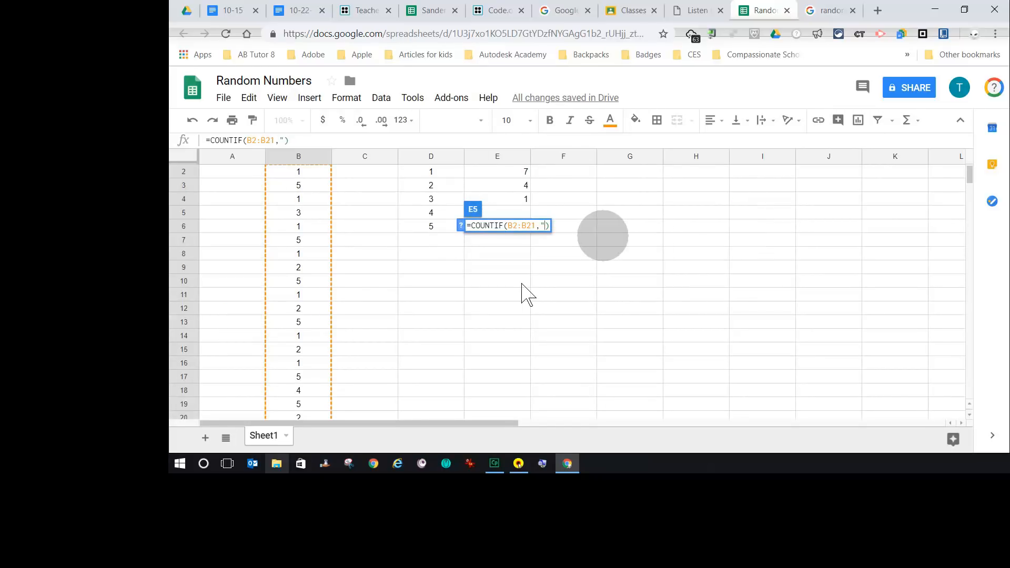
type("4\"")
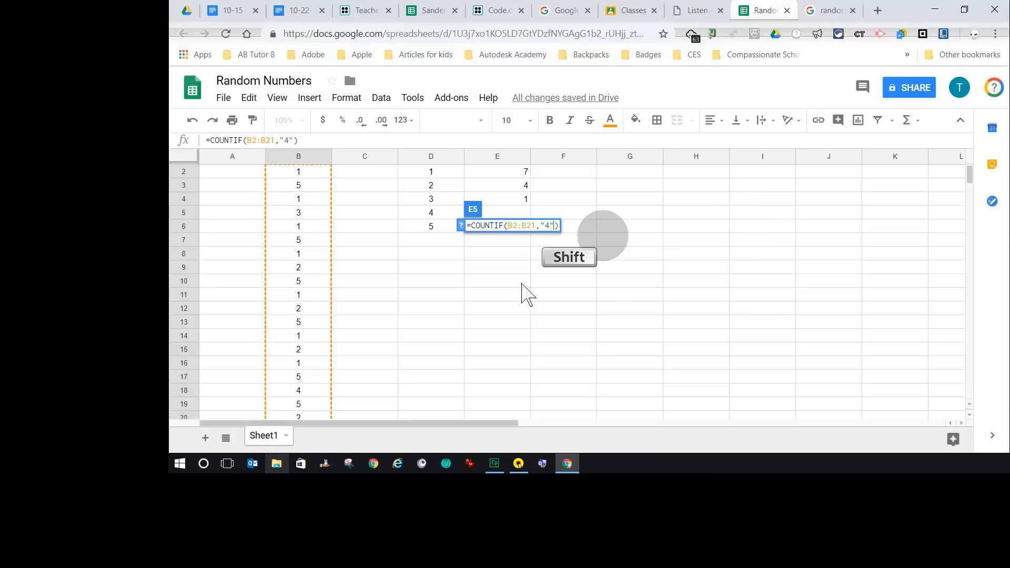
key("Return")
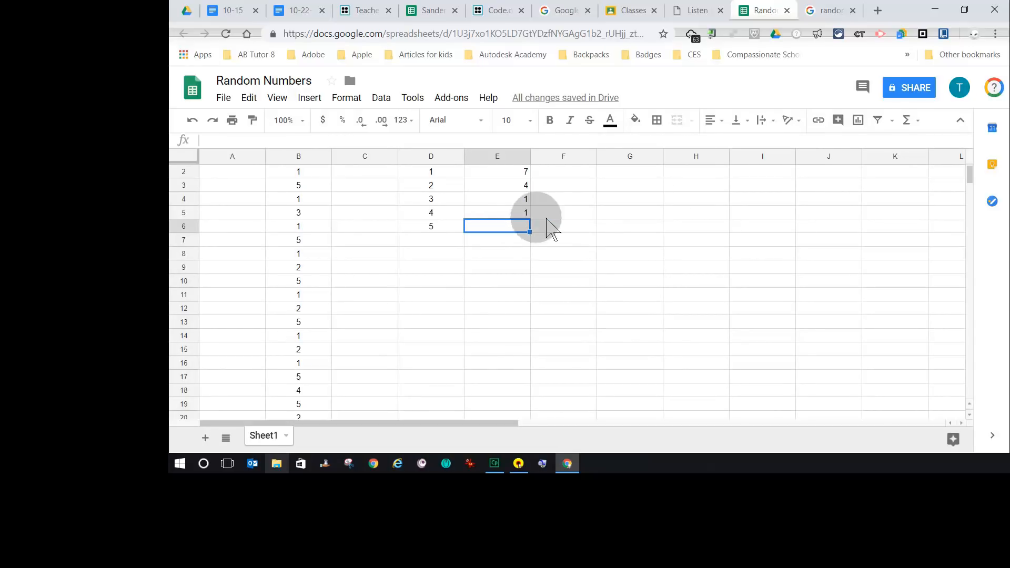
- Enter =COUNTIF(B2:B21, "5") in cell E6 to count the 5s in the number column
left_click(913, 120)
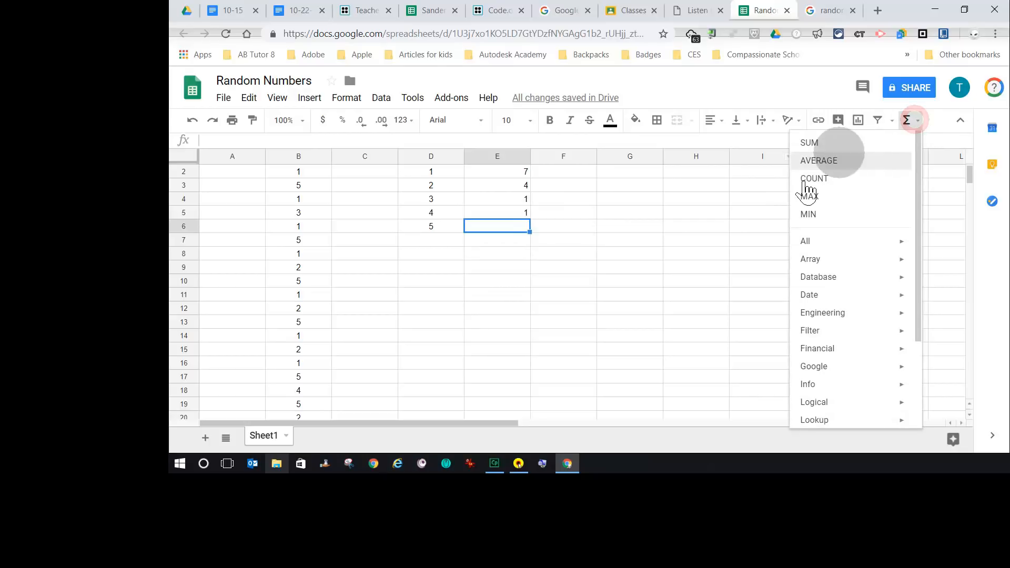
mouse_move(810, 241)
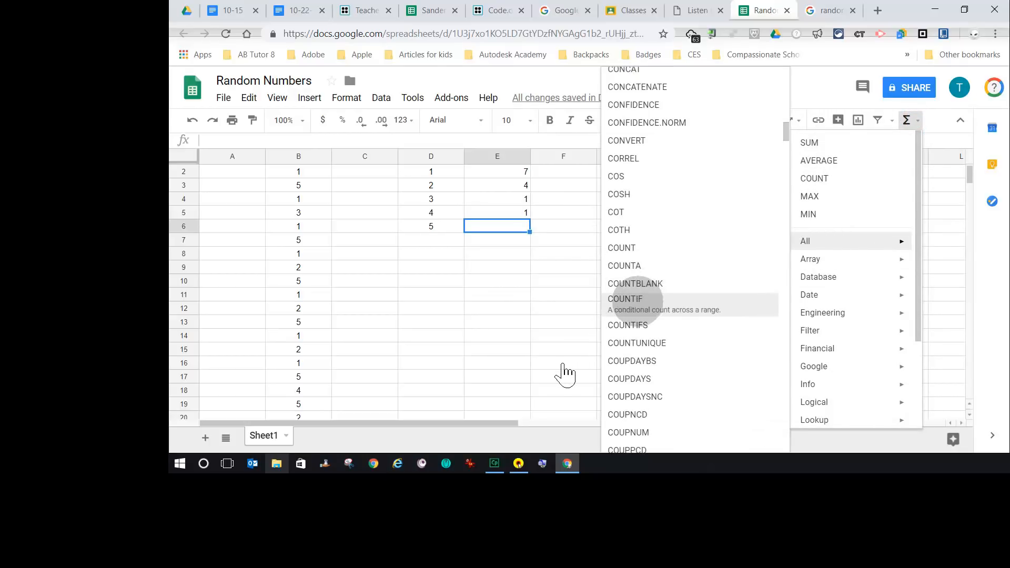
left_click(632, 300)
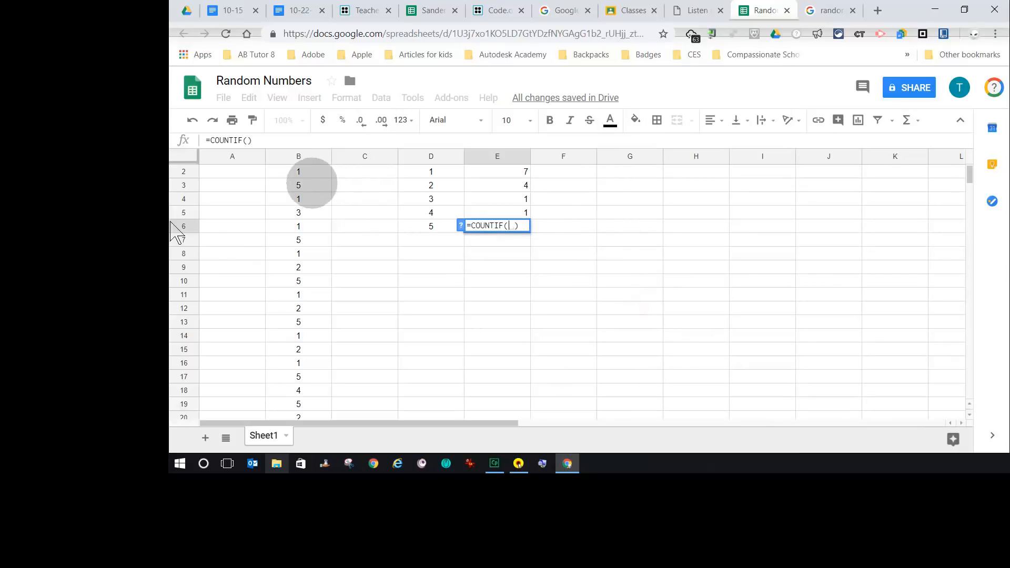
scroll(174, 290, "up", 1)
left_click_drag(293, 185, 310, 321)
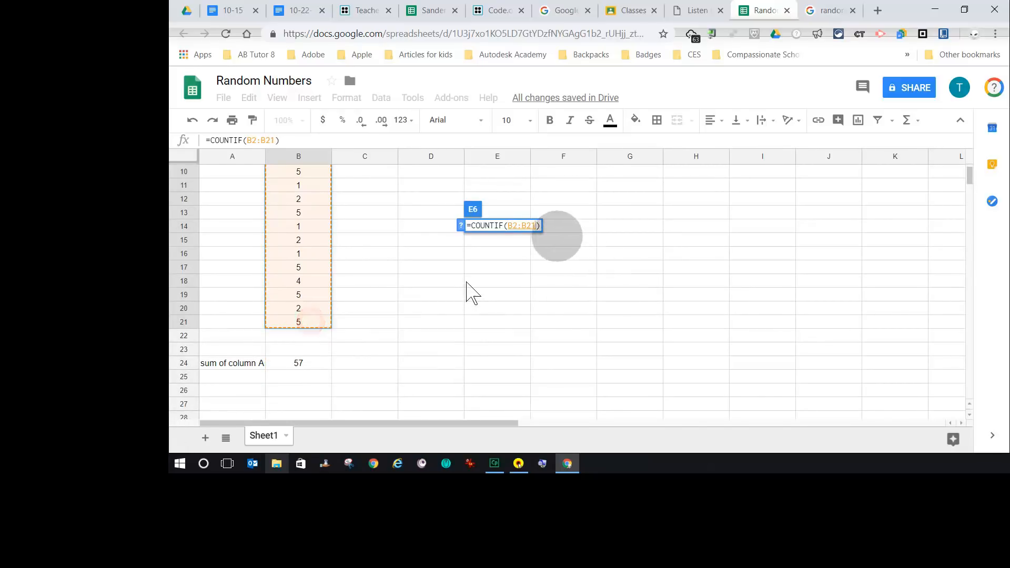
type(",")
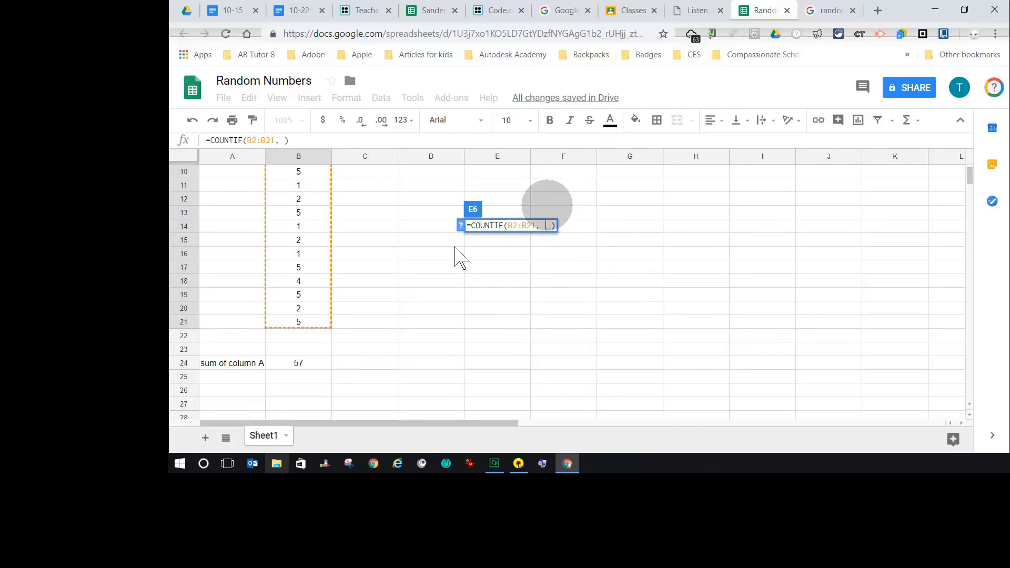
scroll(569, 253, "up", 3)
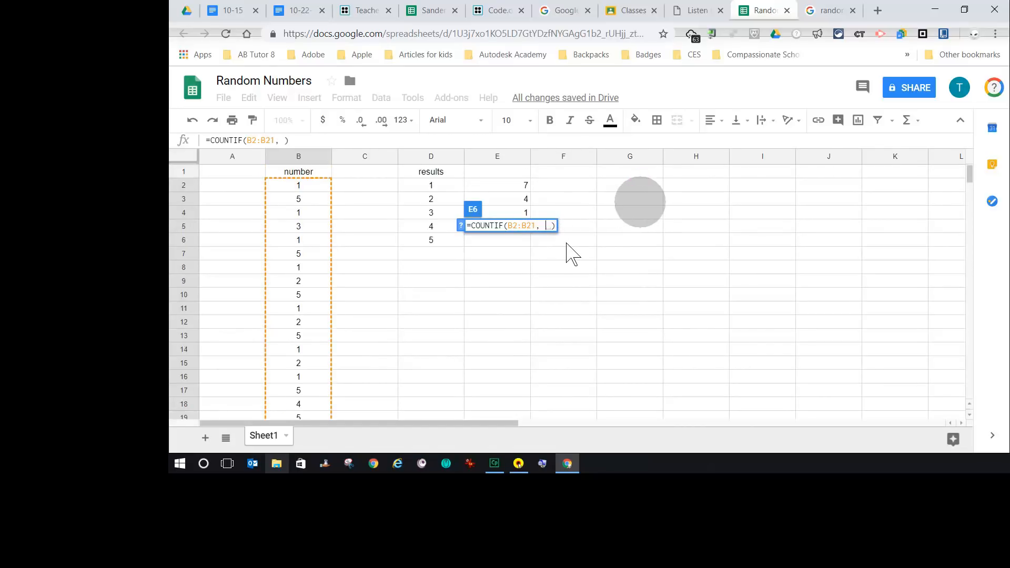
scroll(568, 247, "down", 1)
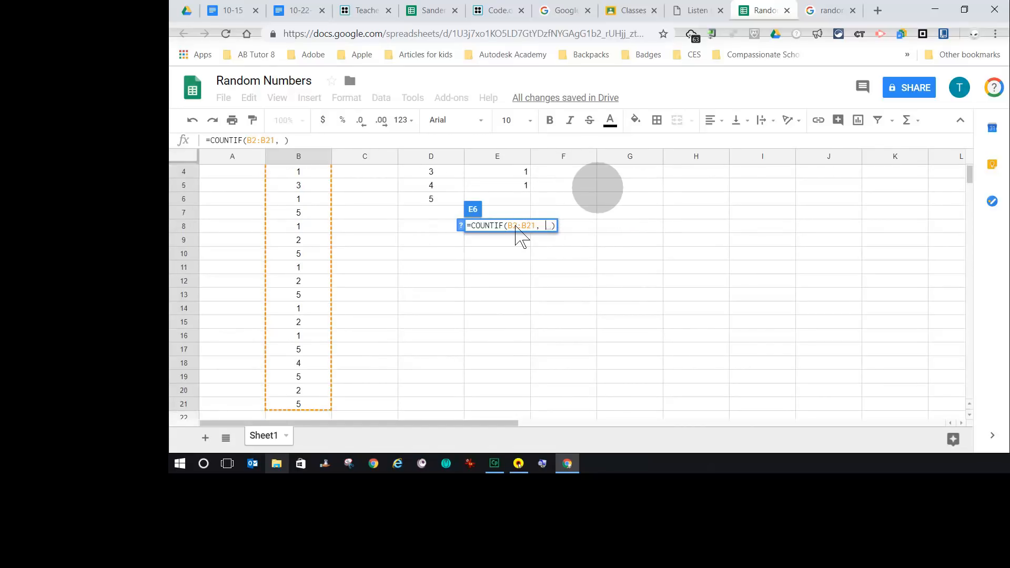
type("\"5")
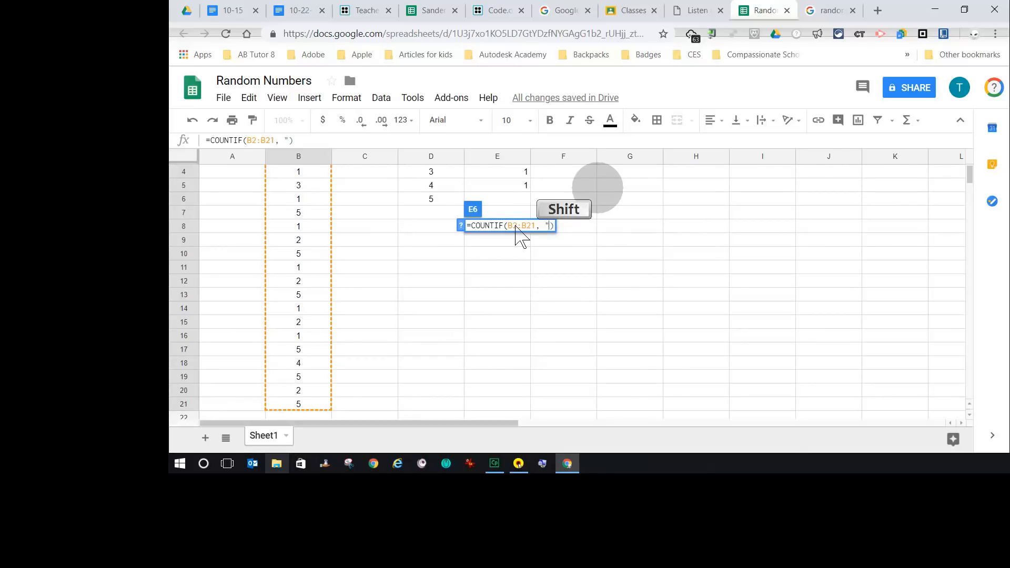
type("\"")
key("Return")
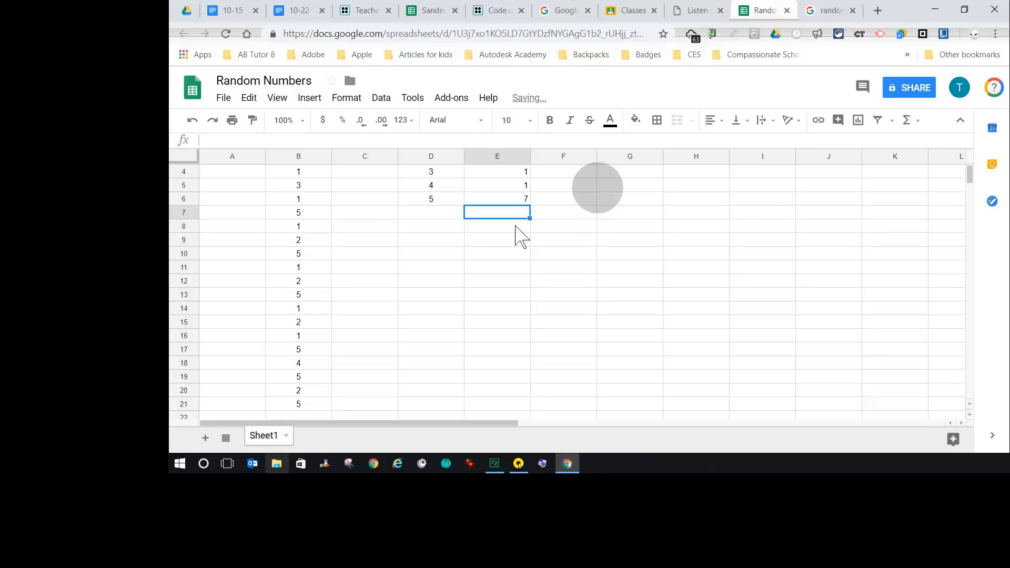
scroll(502, 291, "up", 1)
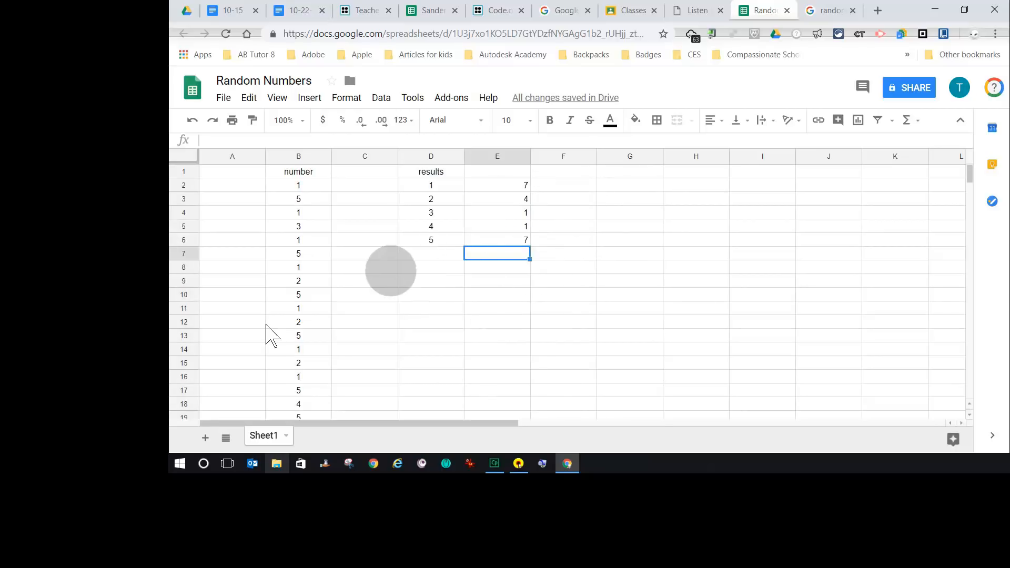